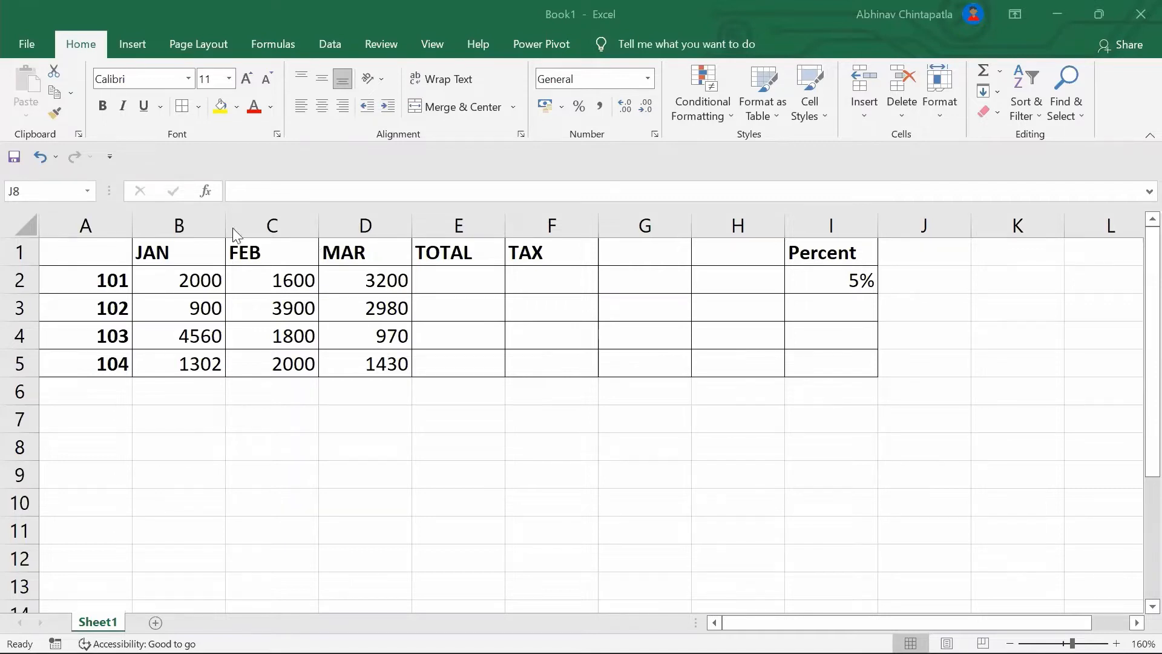
# Look over the product numbers and the JAN, FEB, MAR month headings
pyautogui.click(196, 262)
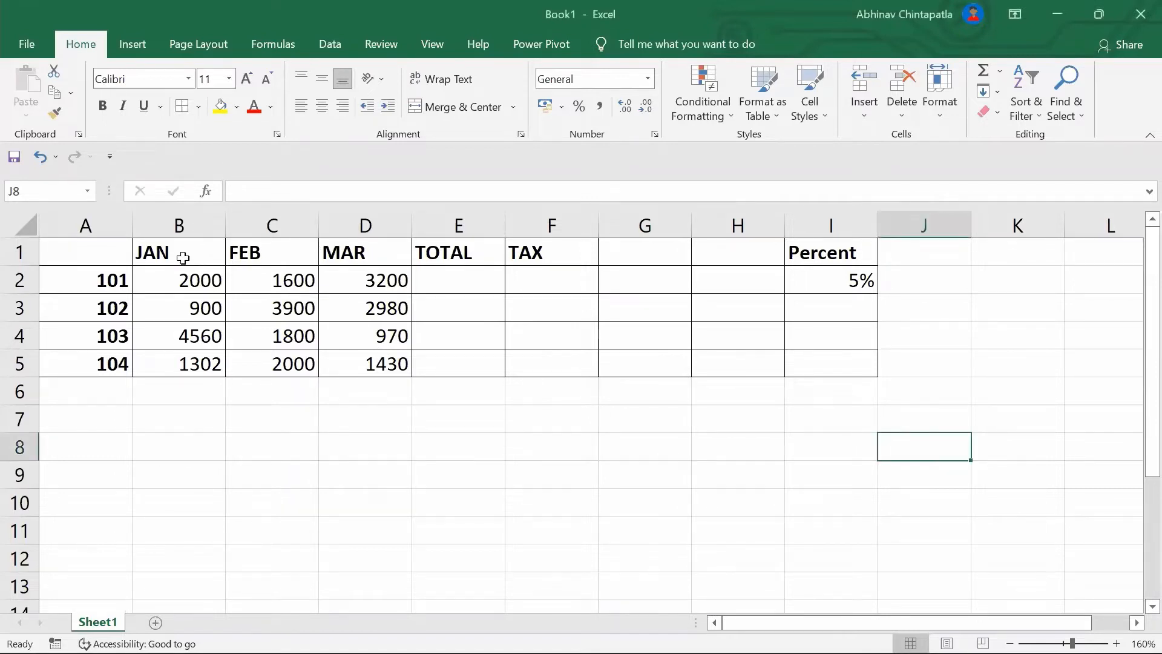
pyautogui.click(198, 262)
pyautogui.click(107, 278)
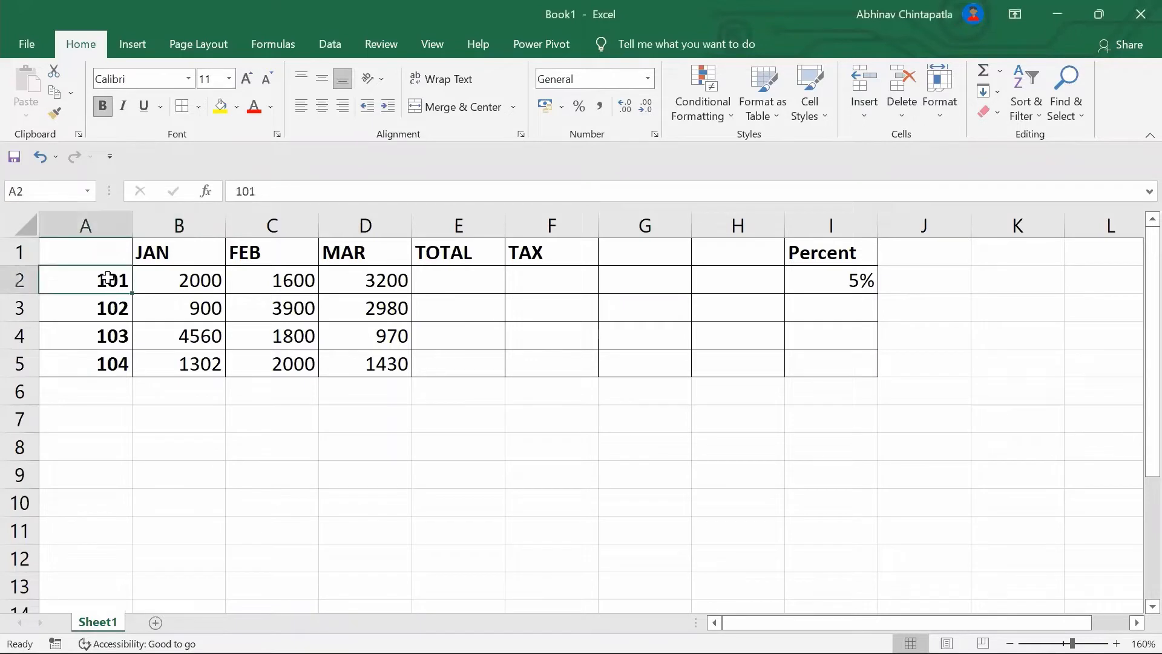
pyautogui.press('Down')
pyautogui.press('Down')
pyautogui.press('Down')
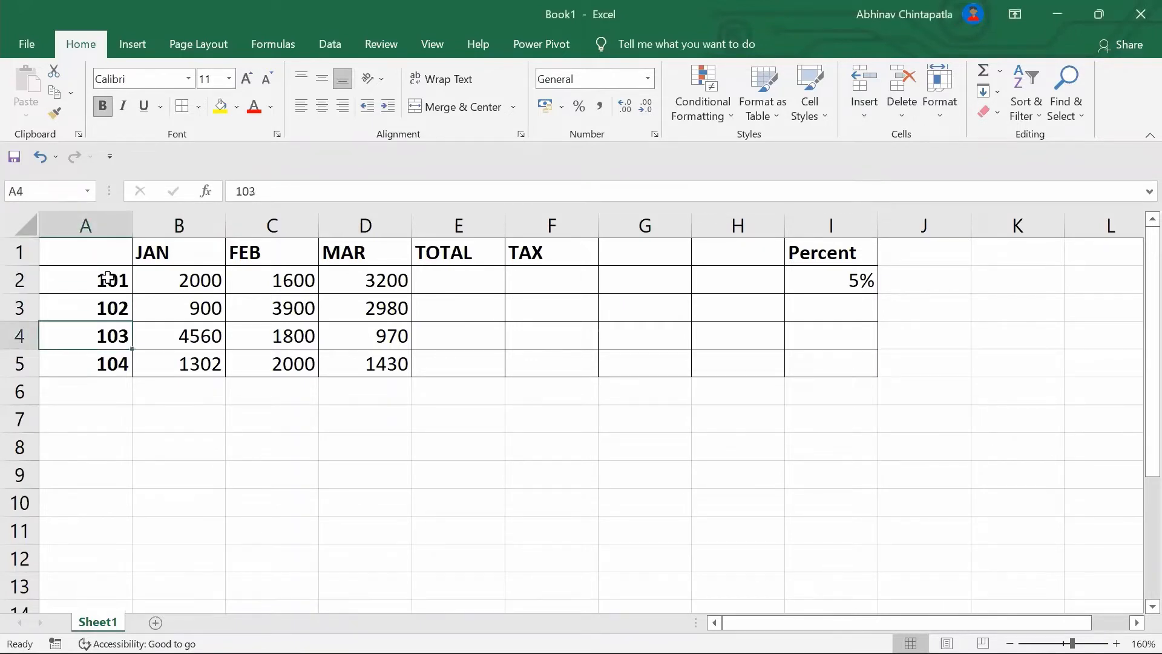
pyautogui.click(181, 262)
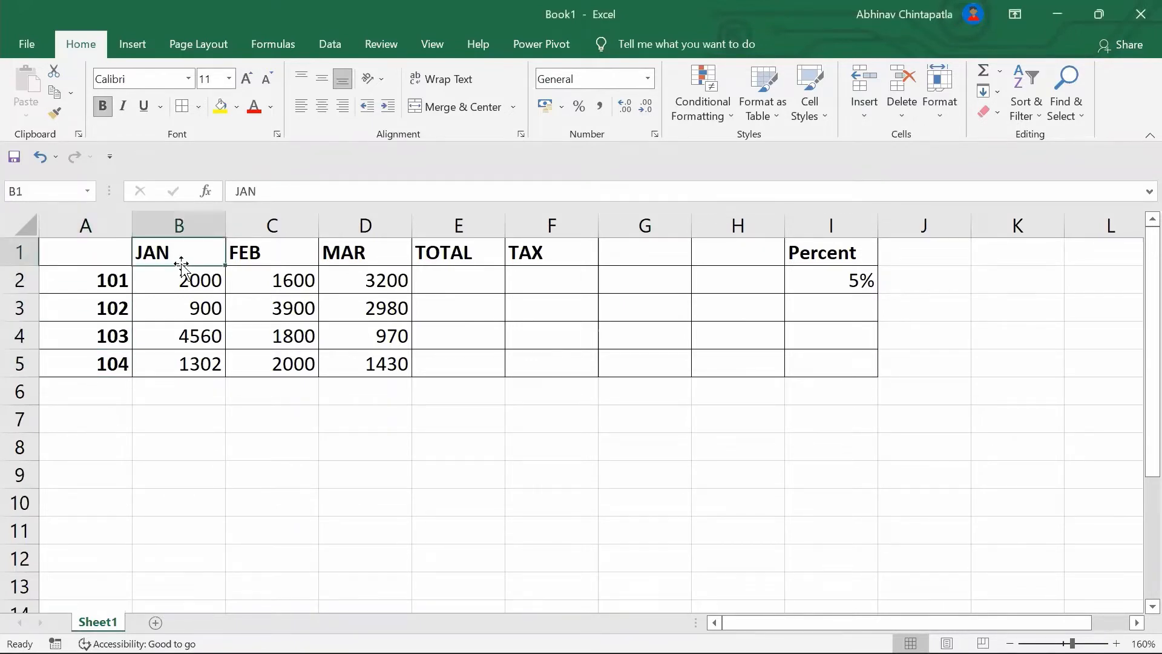
pyautogui.press('Right')
pyautogui.press('Right')
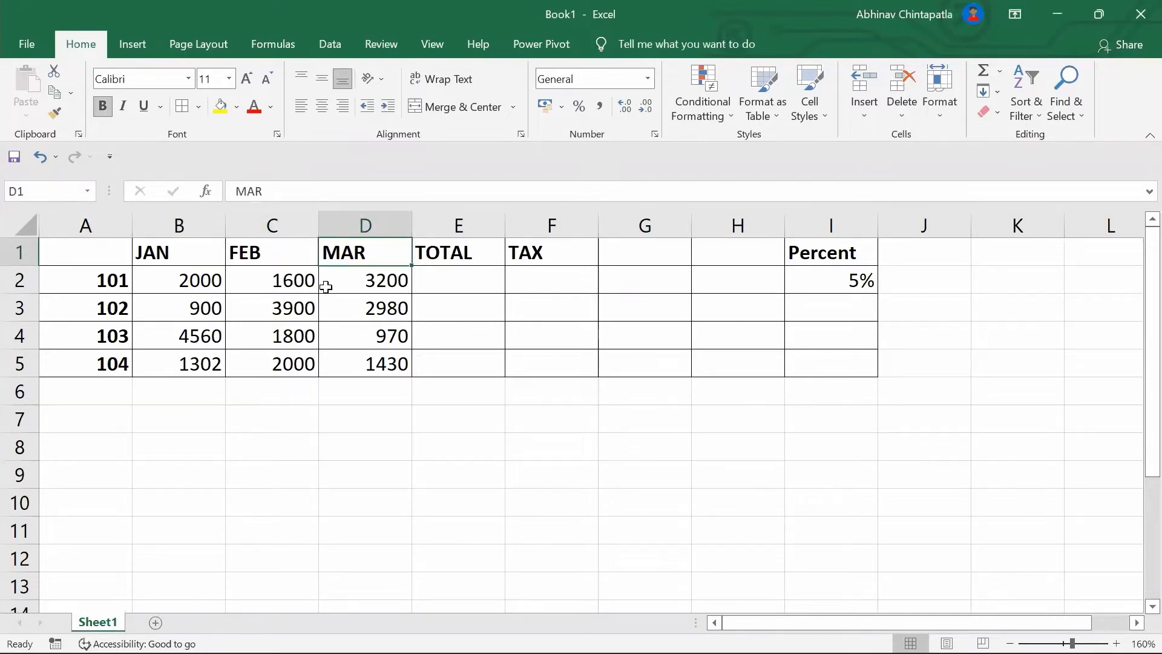
# Enter =B2+C2+D2 in E2 and fill it down to E5 for 6800, 7780, 7330, 4732
pyautogui.click(455, 291)
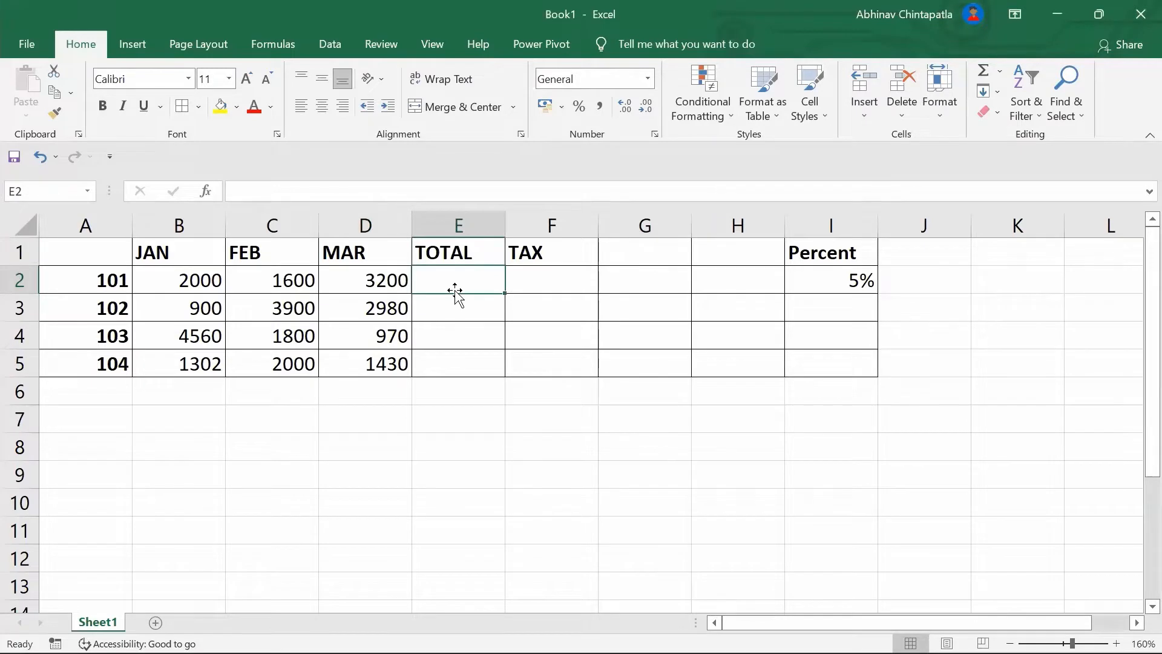
pyautogui.write('=')
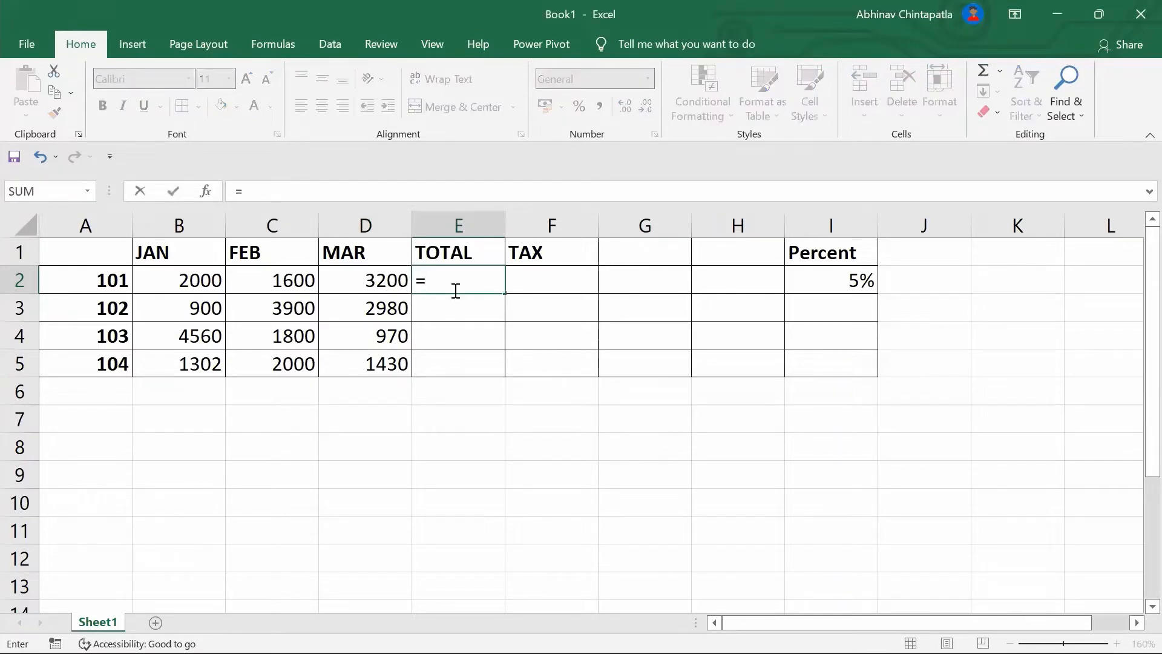
pyautogui.write('b2+c')
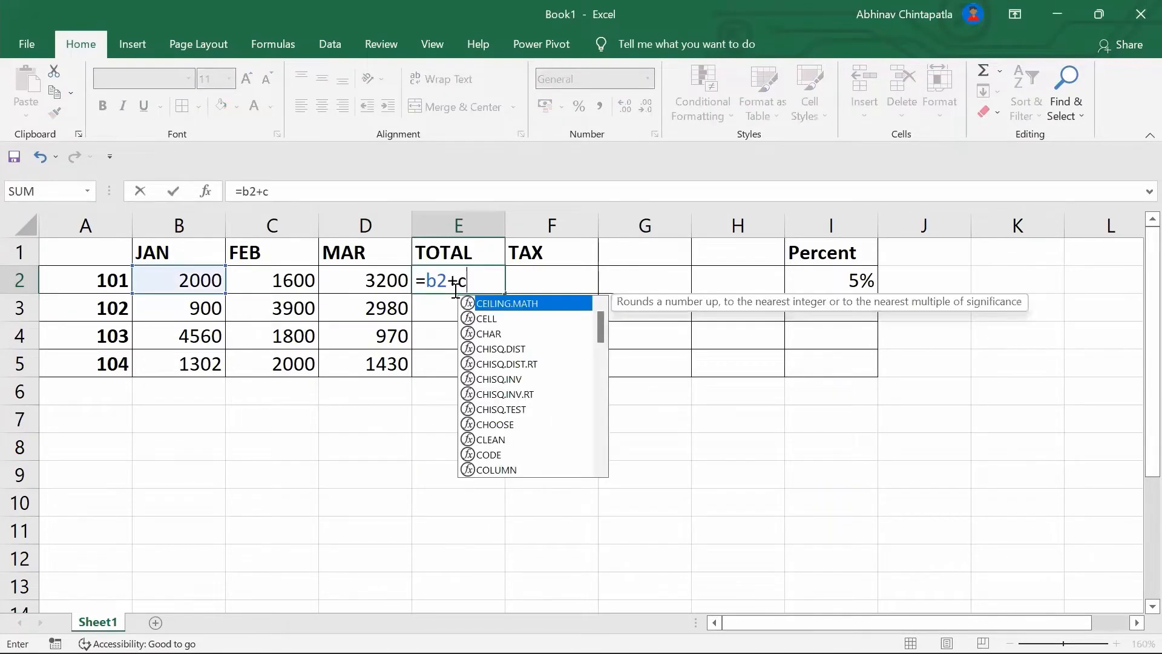
pyautogui.write('2+d2')
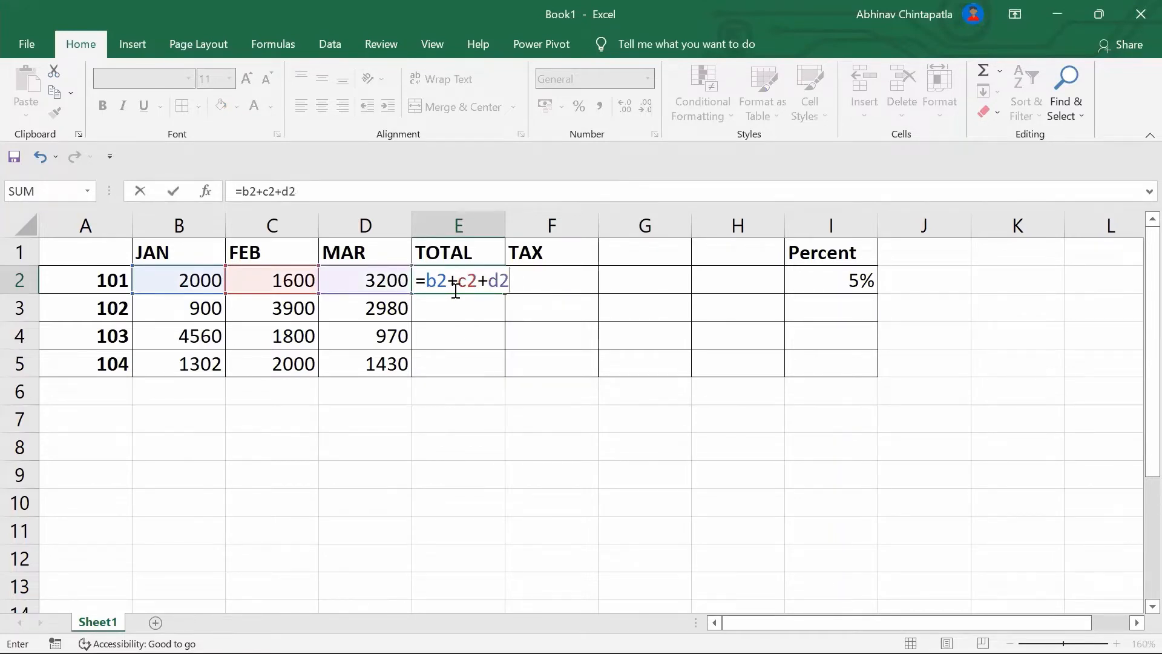
pyautogui.press('Return')
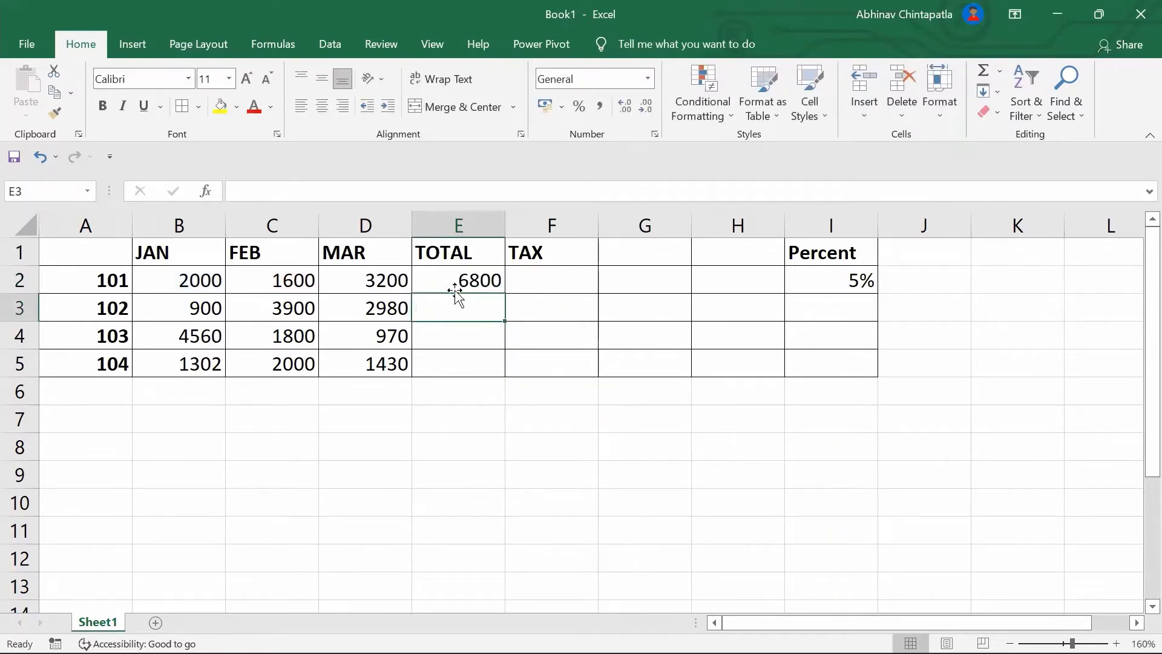
pyautogui.click(454, 282)
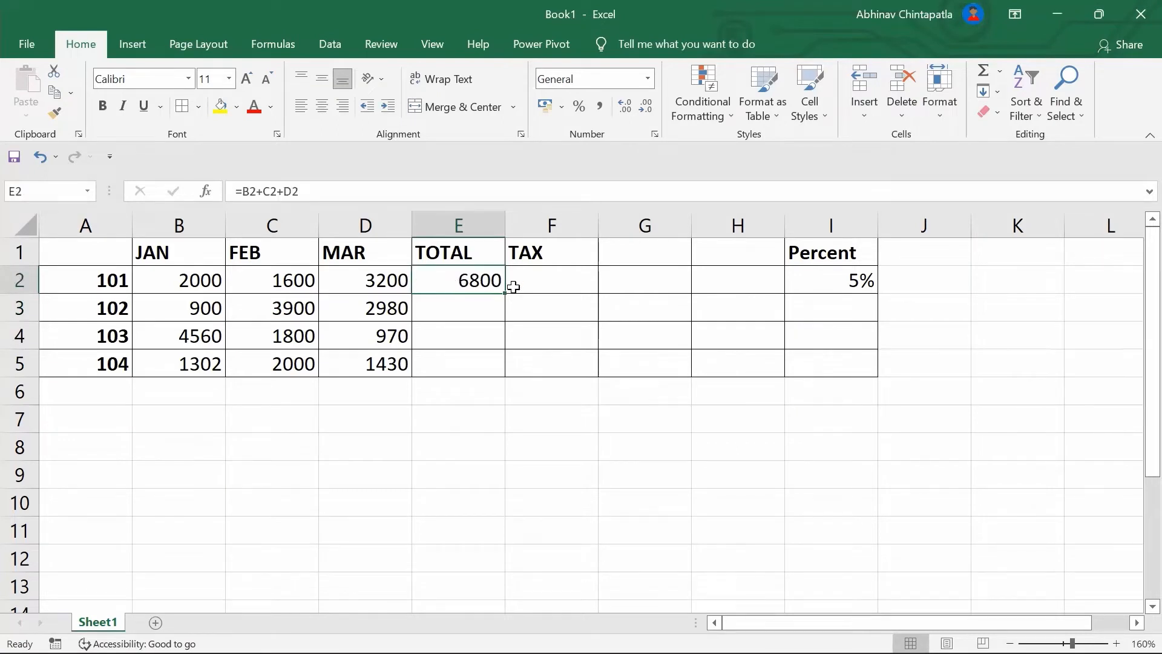
pyautogui.moveTo(502, 305); pyautogui.dragTo(506, 375)
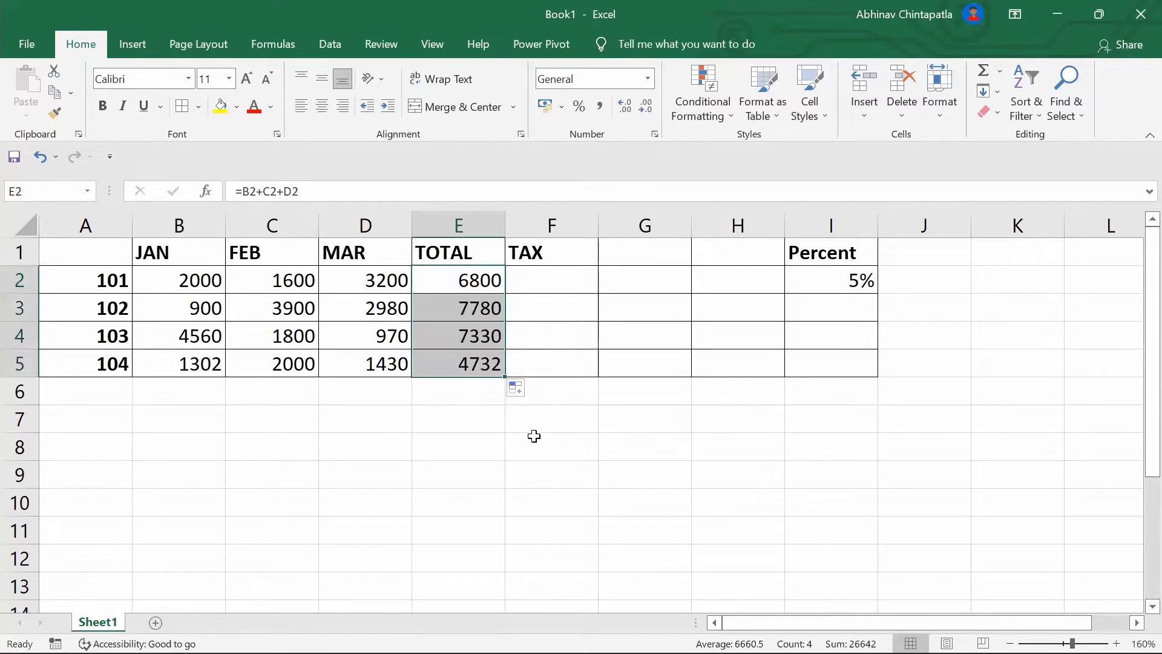
pyautogui.click(534, 435)
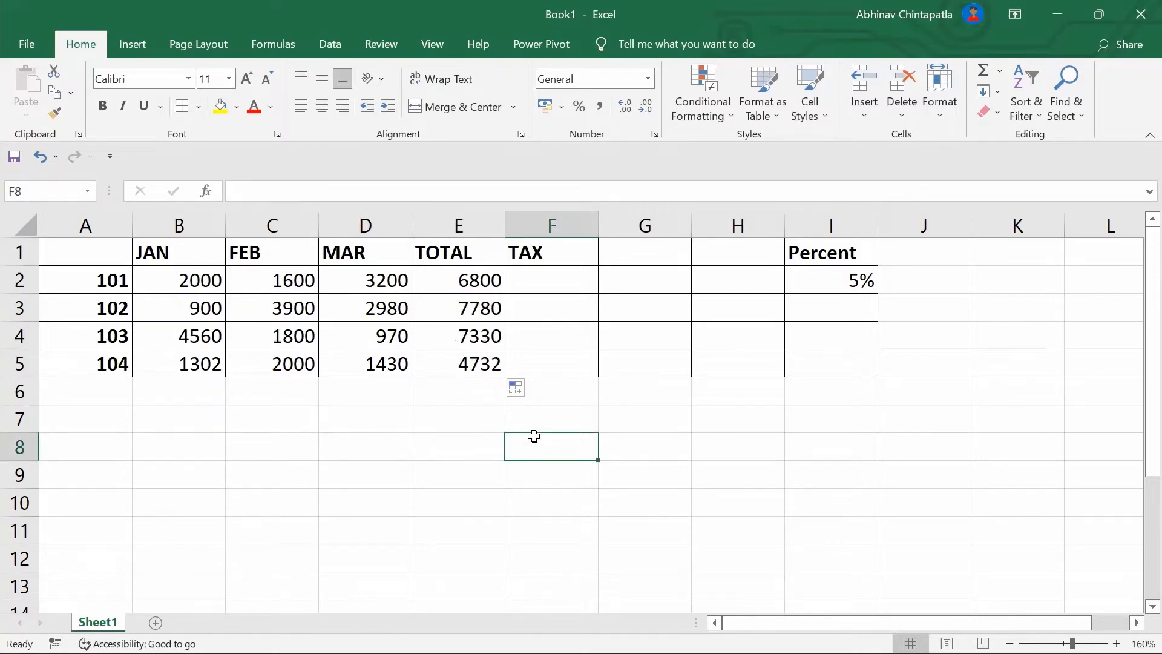
pyautogui.click(490, 279)
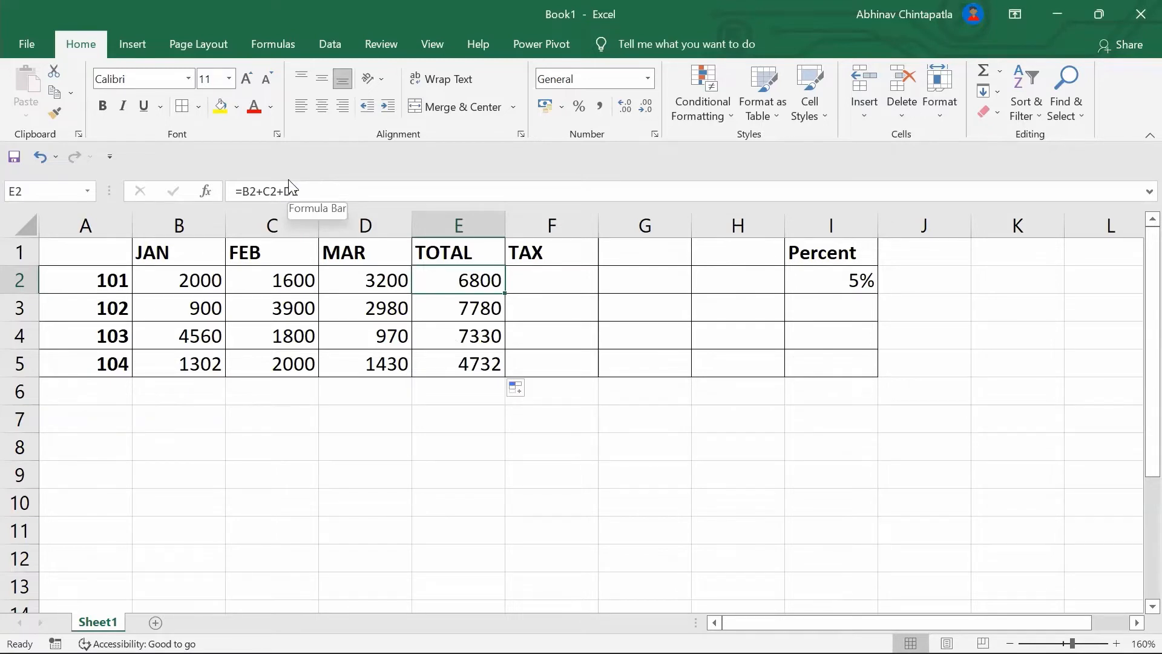
pyautogui.press('Down')
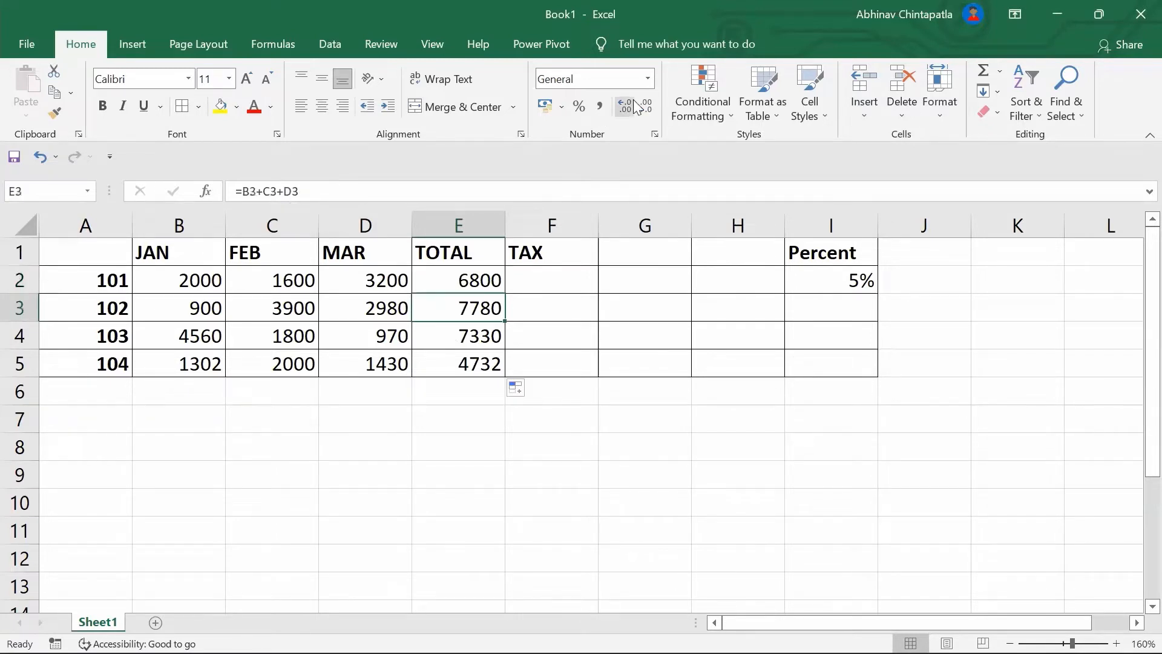
pyautogui.press('Down')
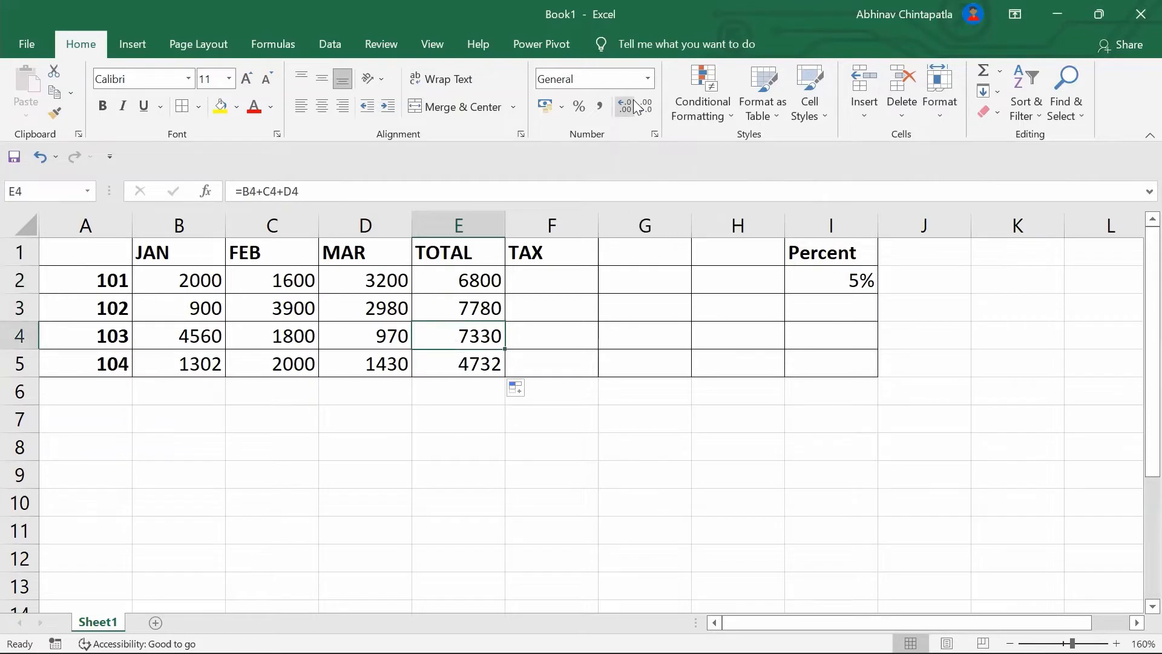
pyautogui.press('Down')
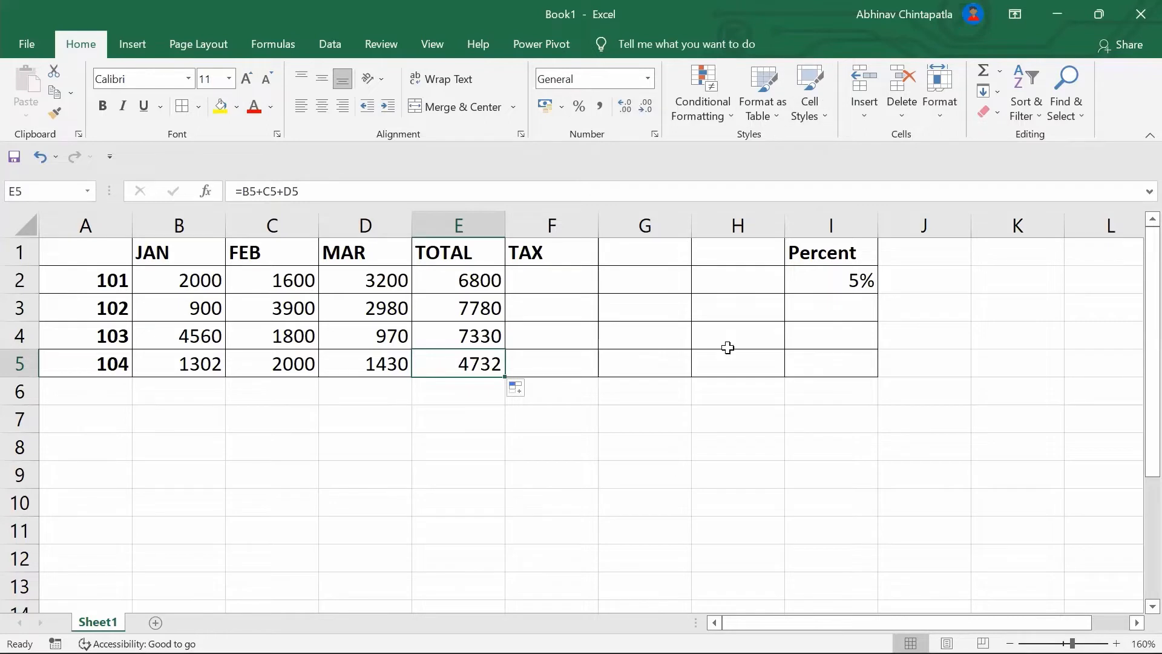
pyautogui.click(572, 281)
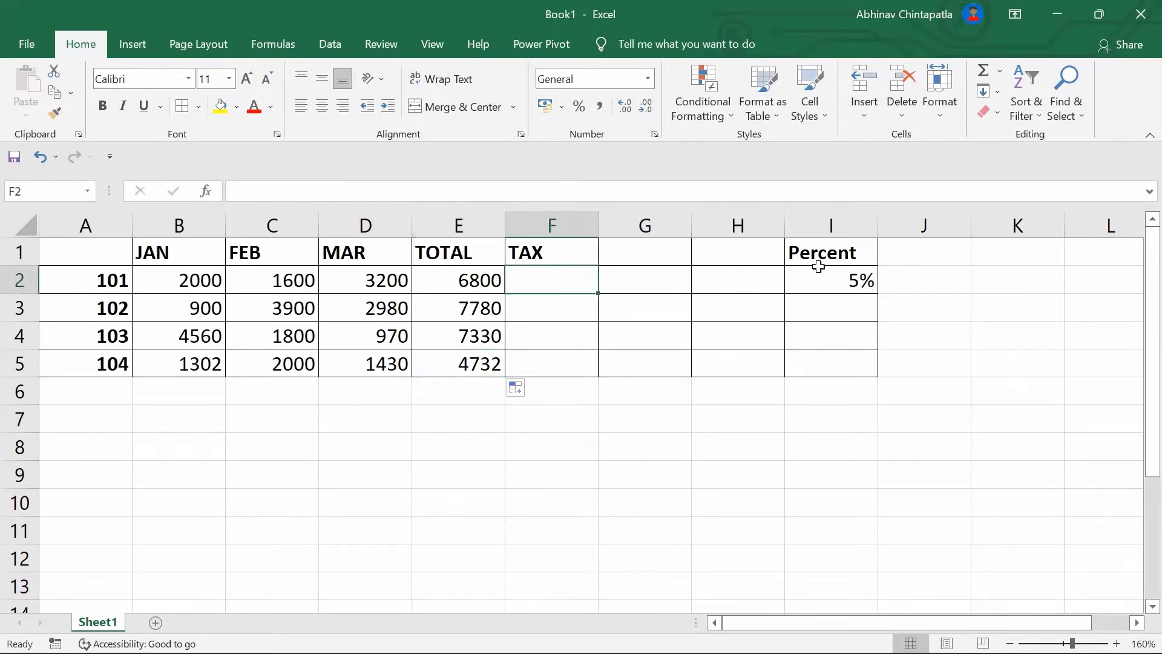
# Enter =E2*I2 in F2 and fill it down to F5, giving 340 then zeros
pyautogui.write('=')
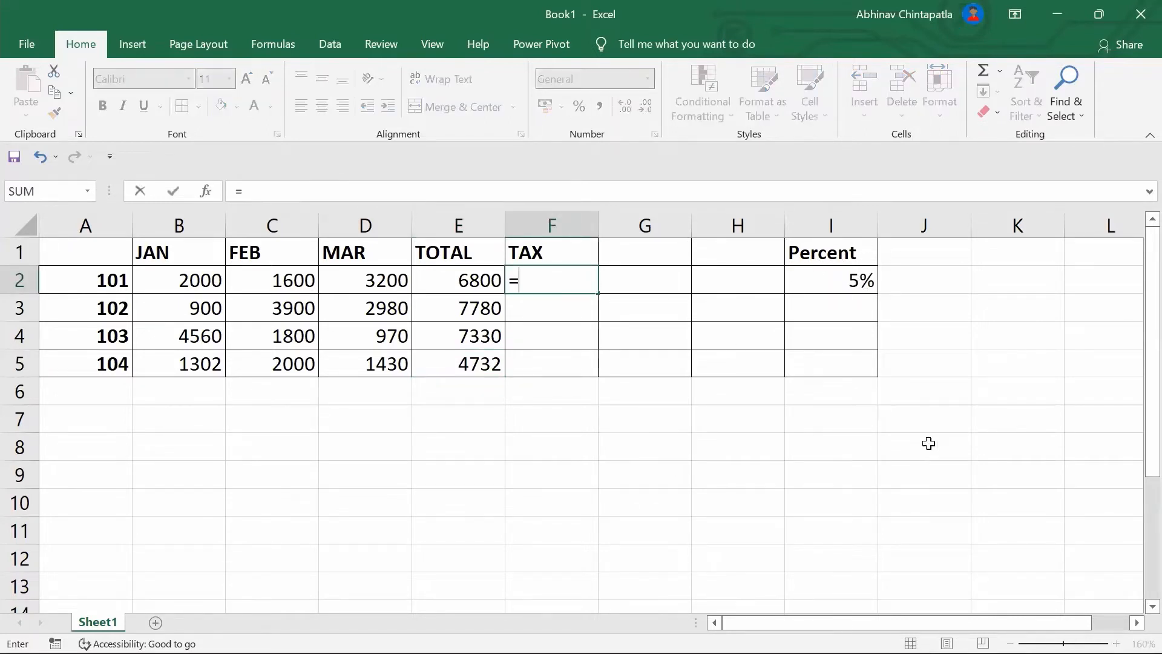
pyautogui.write('e2*')
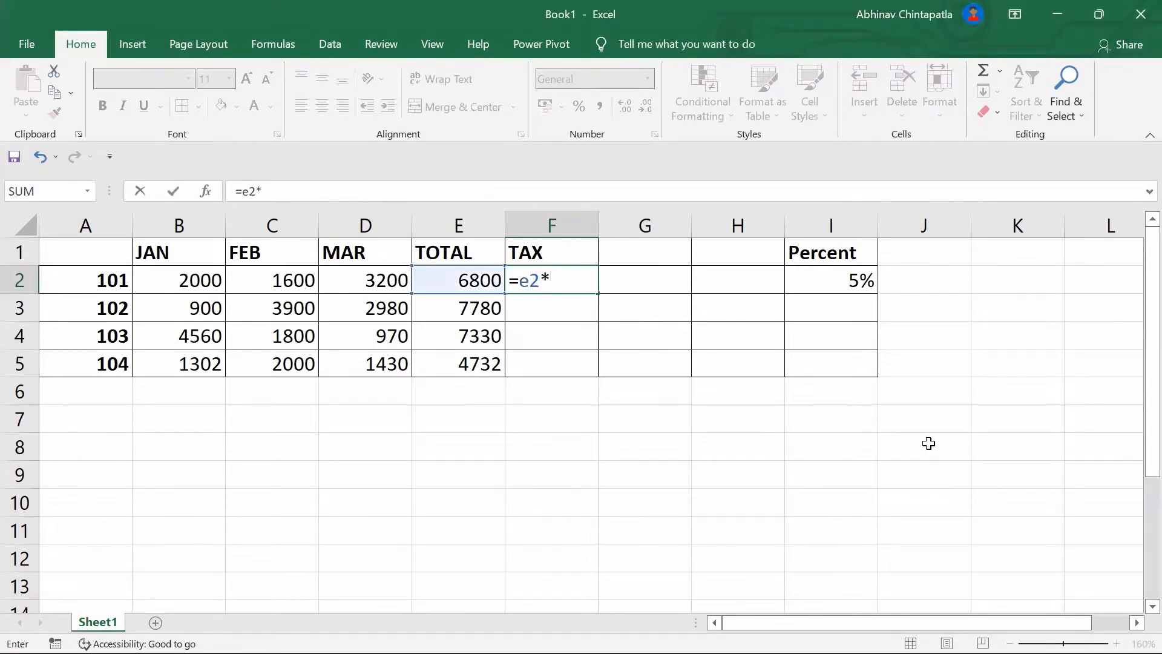
pyautogui.write('i2')
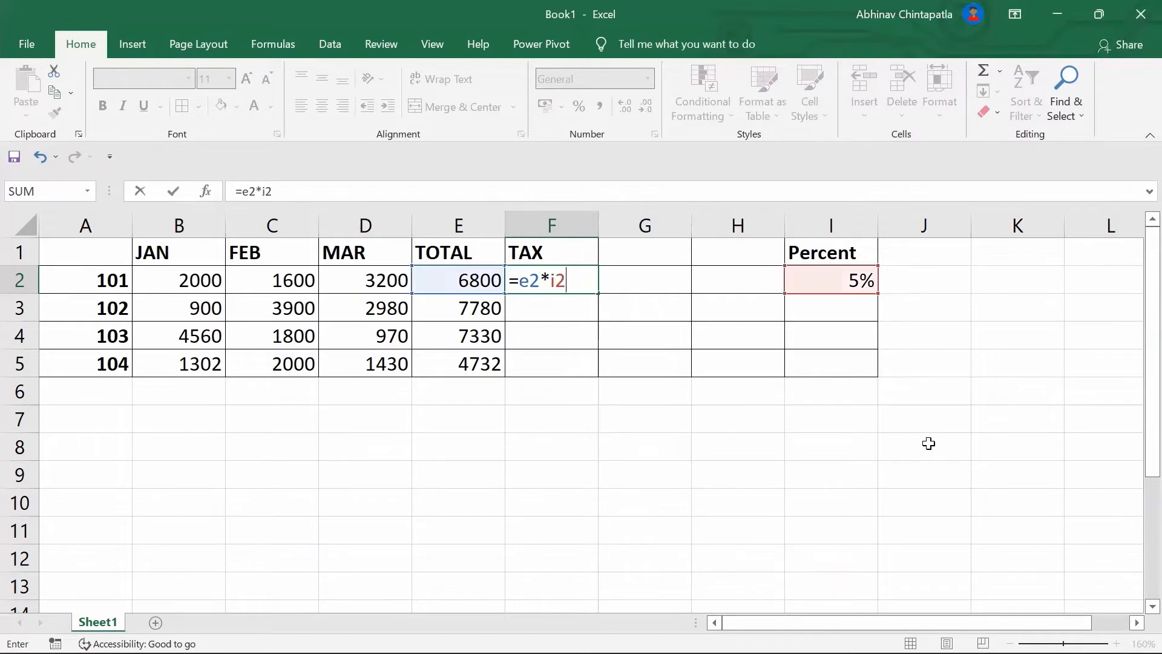
pyautogui.press('Return')
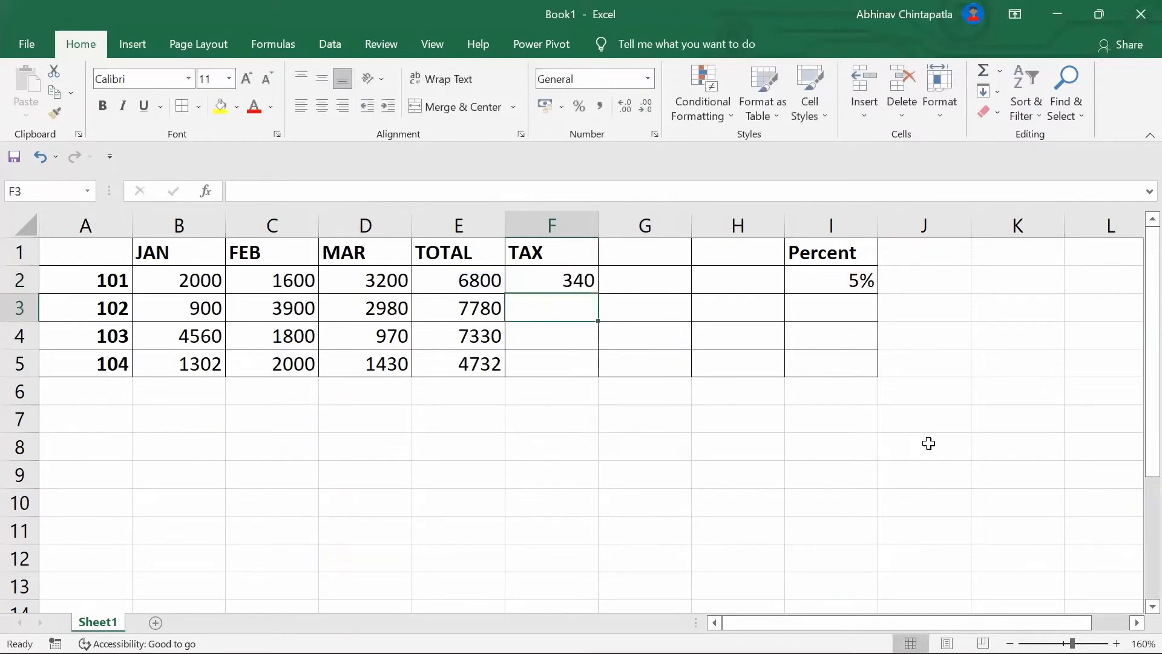
pyautogui.click(592, 280)
pyautogui.moveTo(596, 294); pyautogui.dragTo(599, 372)
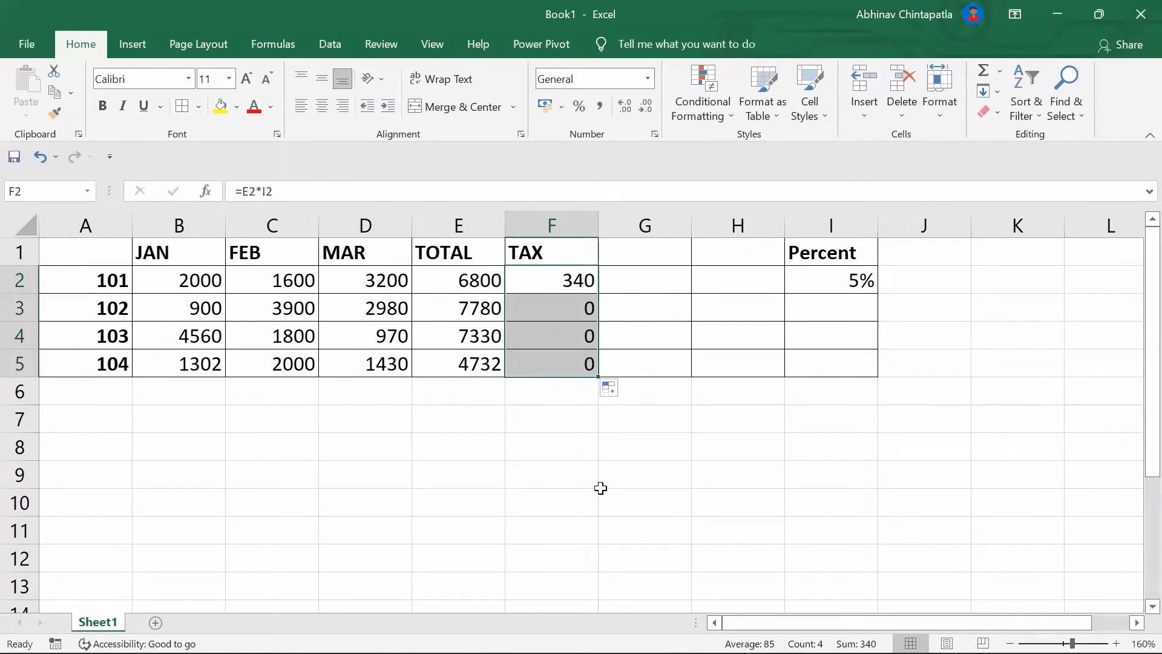
# Inspect F3's shifted formula =E3*I3 to see why the lower tax cells show 0
pyautogui.click(574, 314)
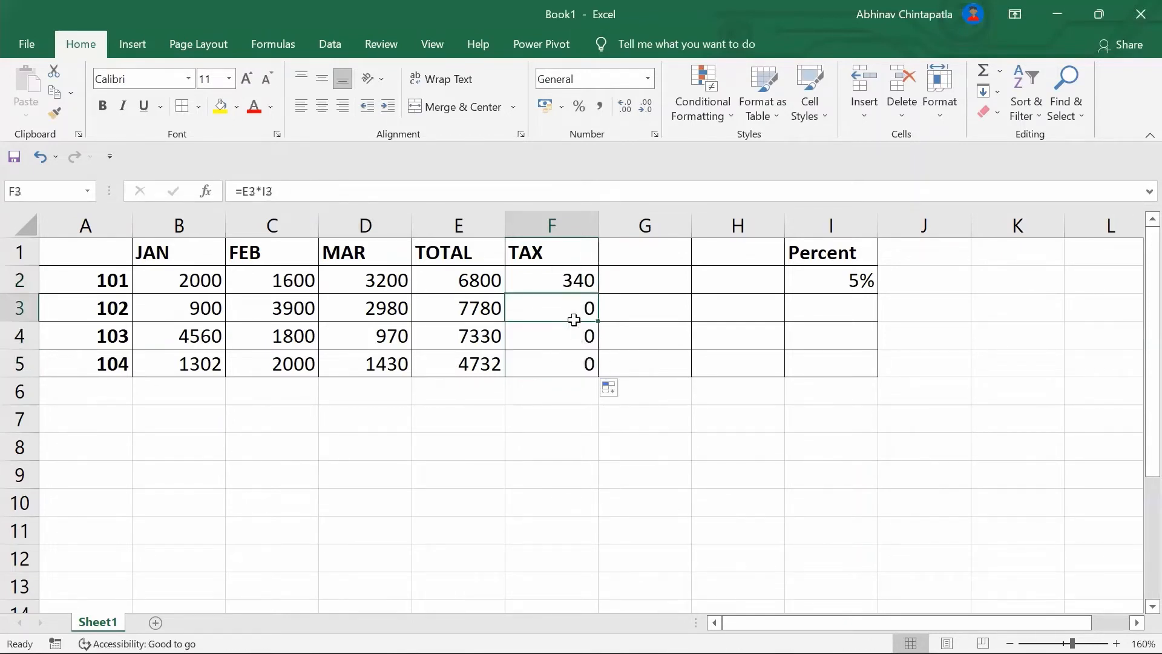
pyautogui.press('Up')
pyautogui.press('Up')
pyautogui.press('Down')
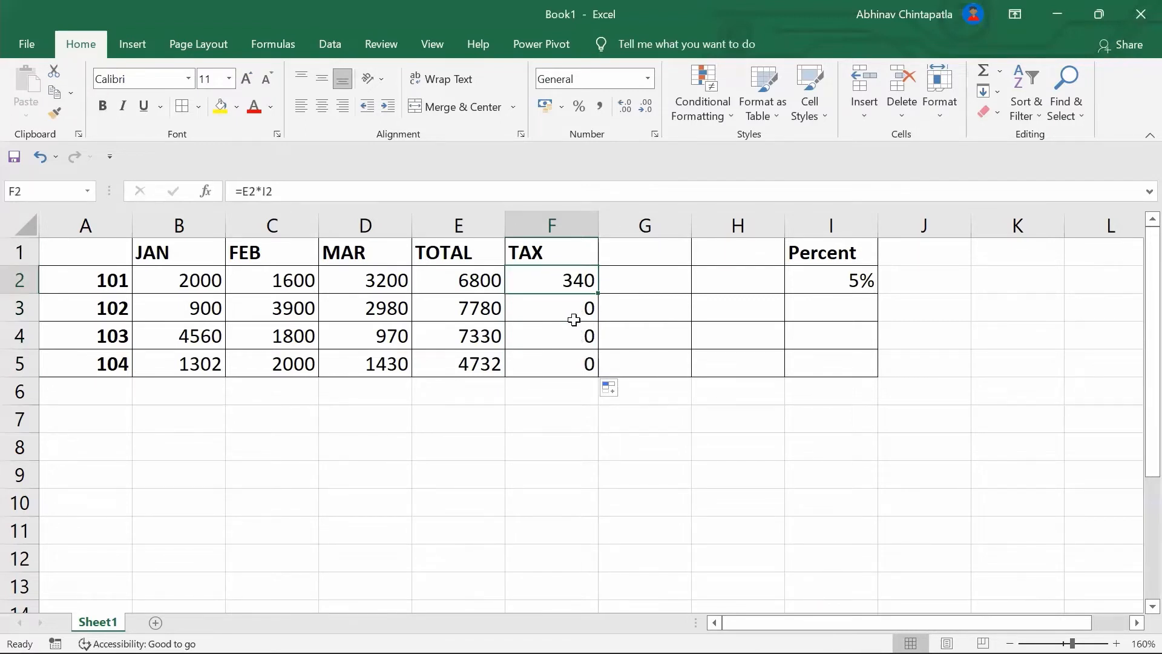
pyautogui.press('Down')
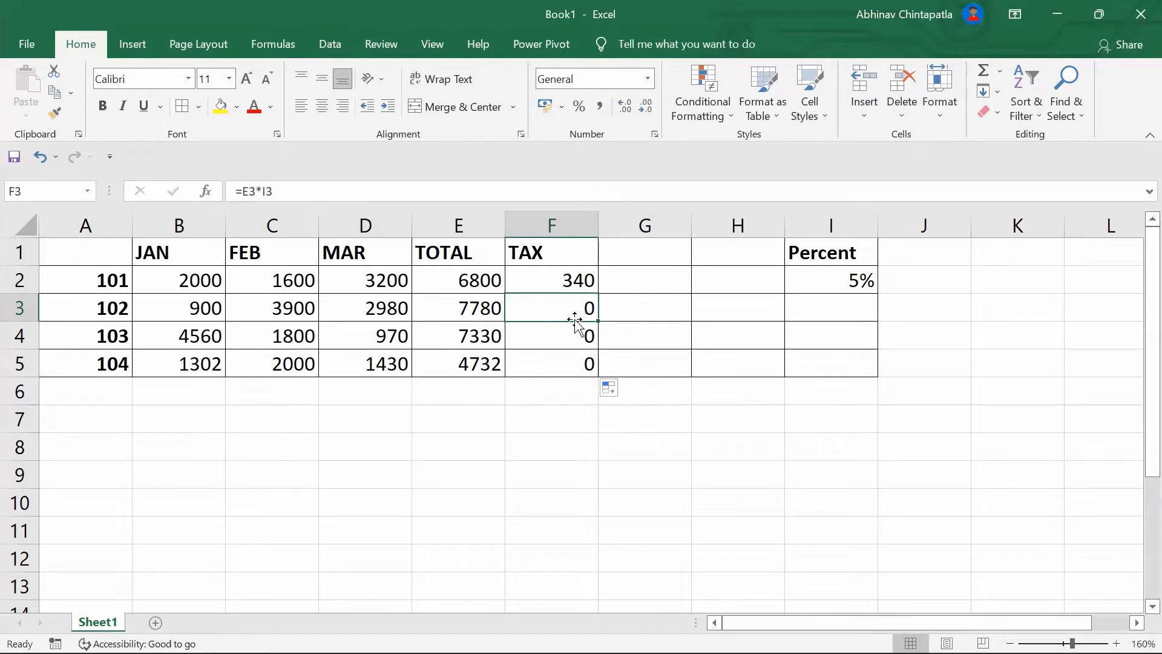
pyautogui.click(571, 272)
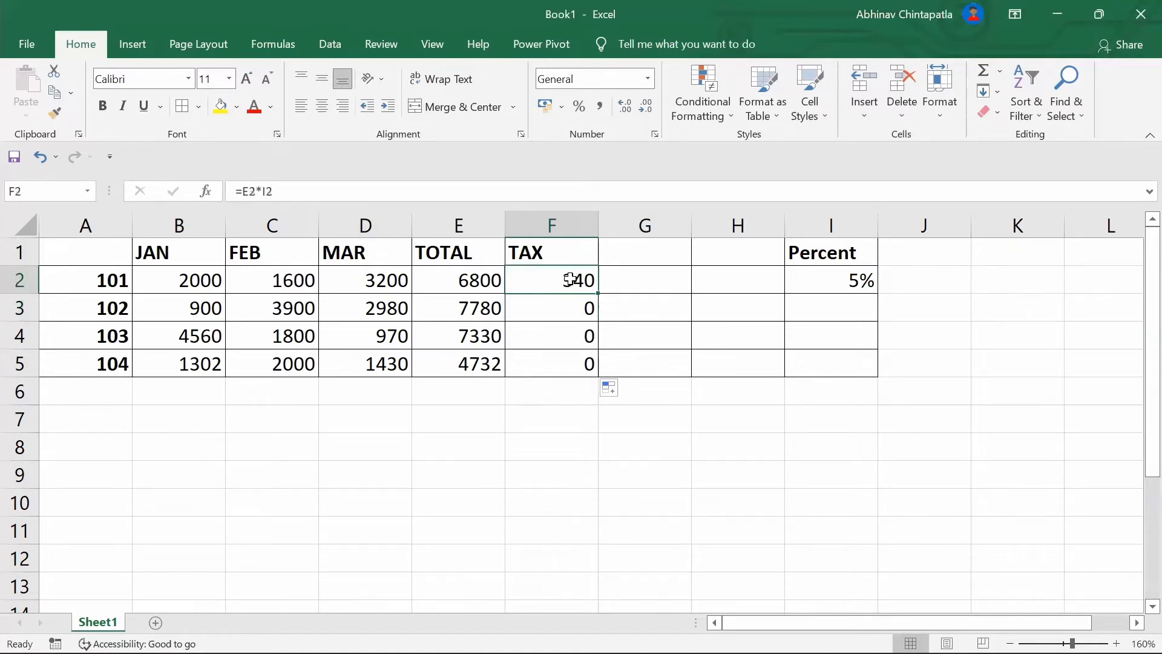
pyautogui.click(782, 275)
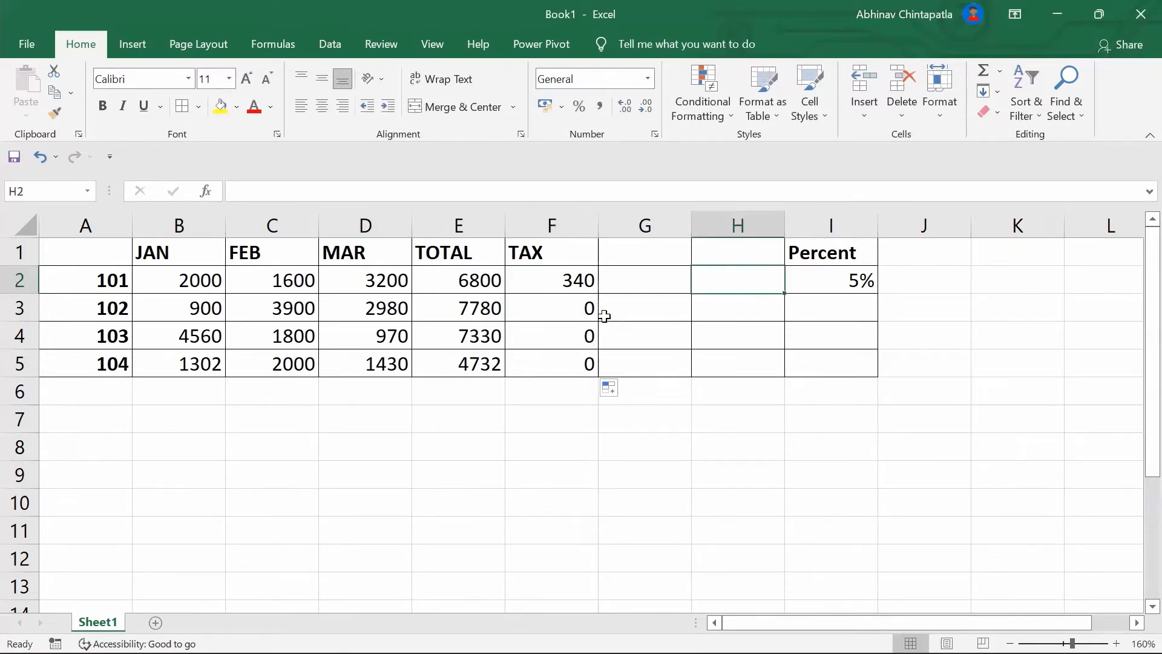
# Change F2 to =E2*$I$2 and fill it down to F5 for 340, 389, 366.5, 236.6
pyautogui.click(569, 280)
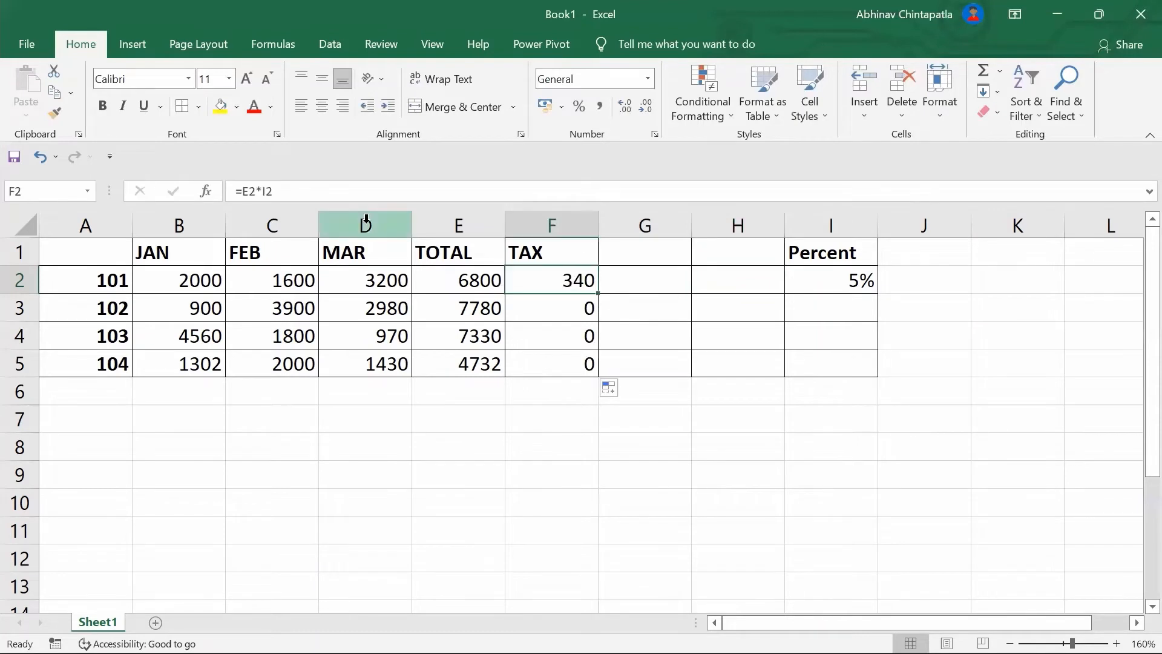
pyautogui.click(262, 191)
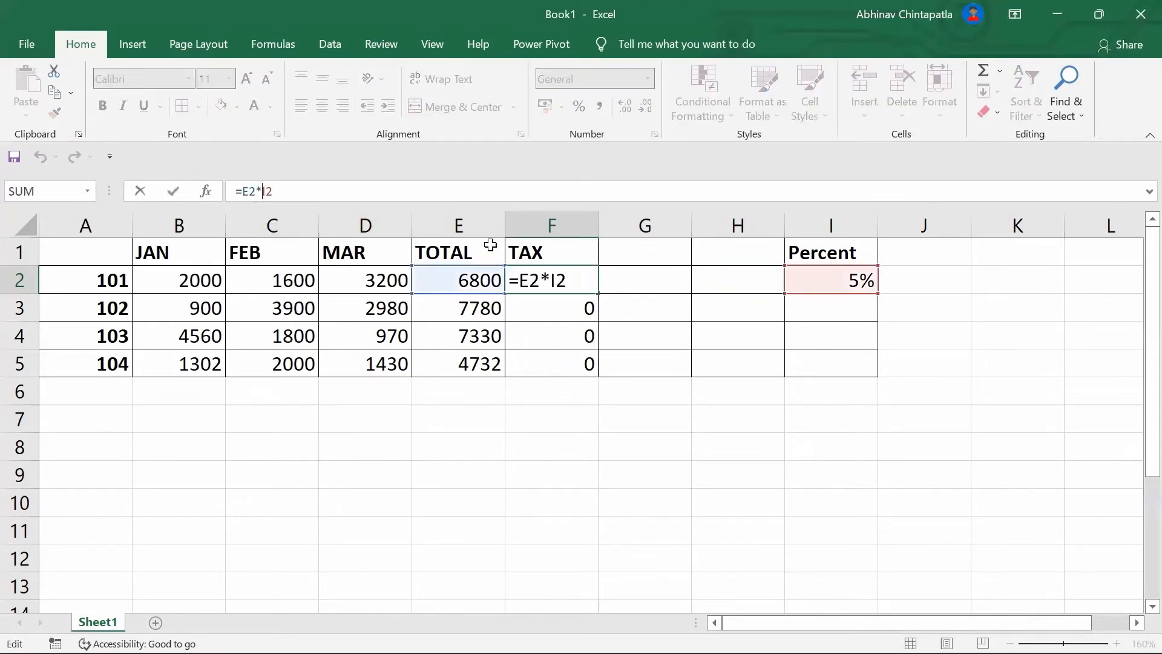
pyautogui.write('$')
pyautogui.press('Right')
pyautogui.write('$')
pyautogui.click(695, 458)
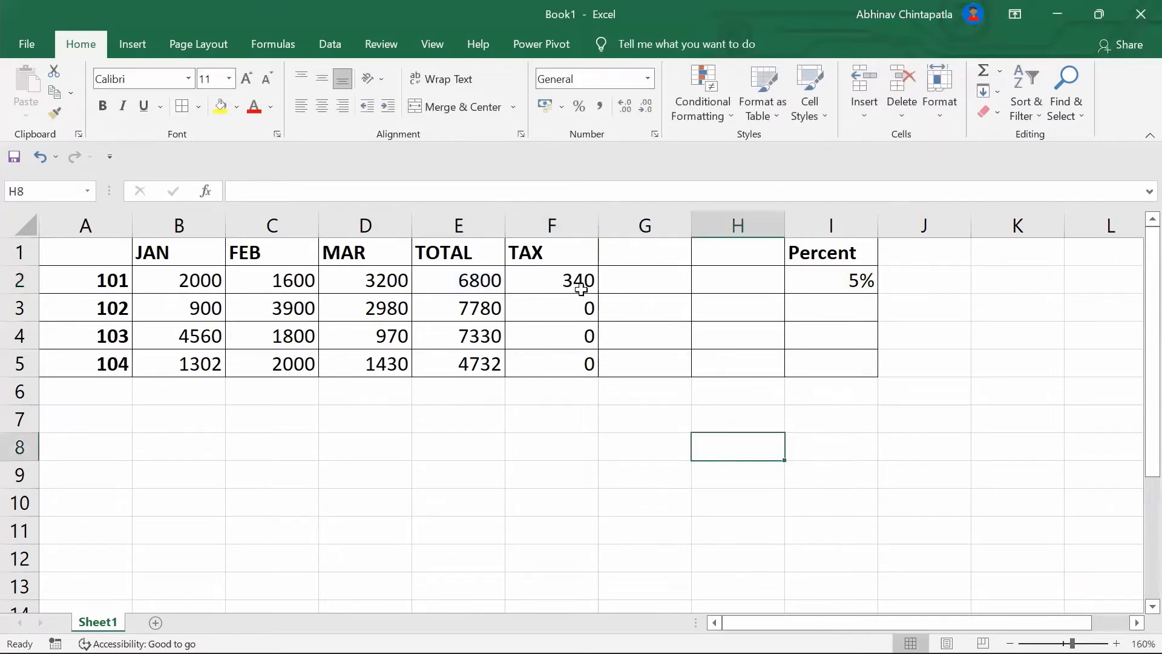
pyautogui.click(568, 273)
pyautogui.moveTo(599, 294); pyautogui.dragTo(602, 377)
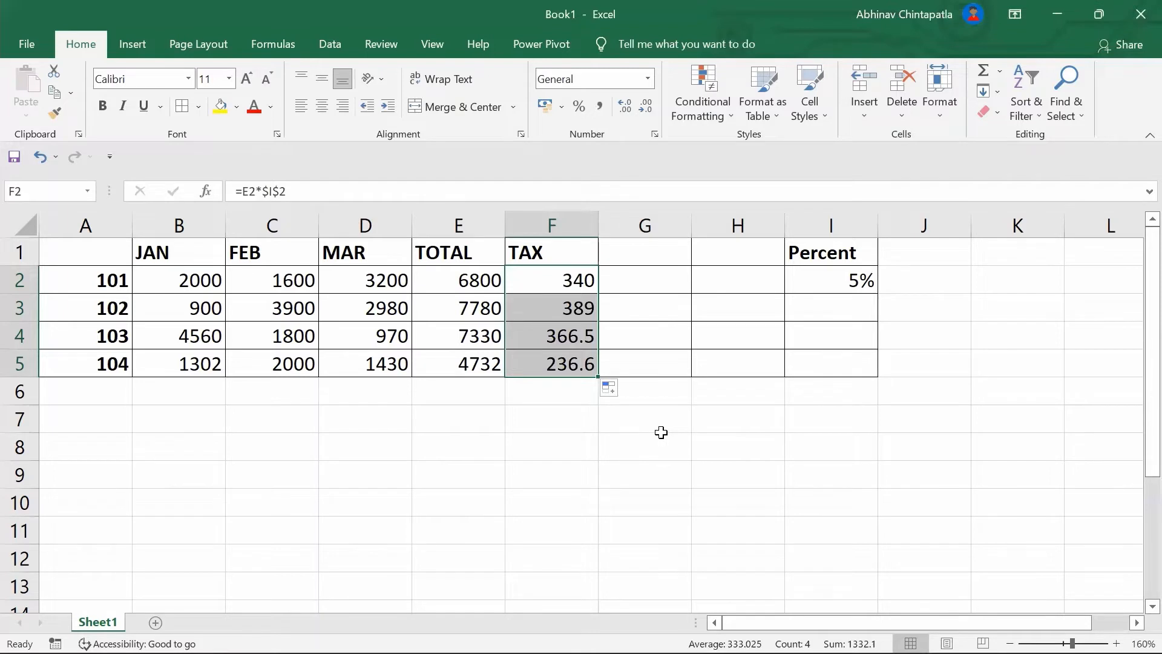
# Strip the $ signs from F2's I2 reference and cycle it with F4 to =E2*$I2
pyautogui.click(280, 191)
pyautogui.press('BackSpace')
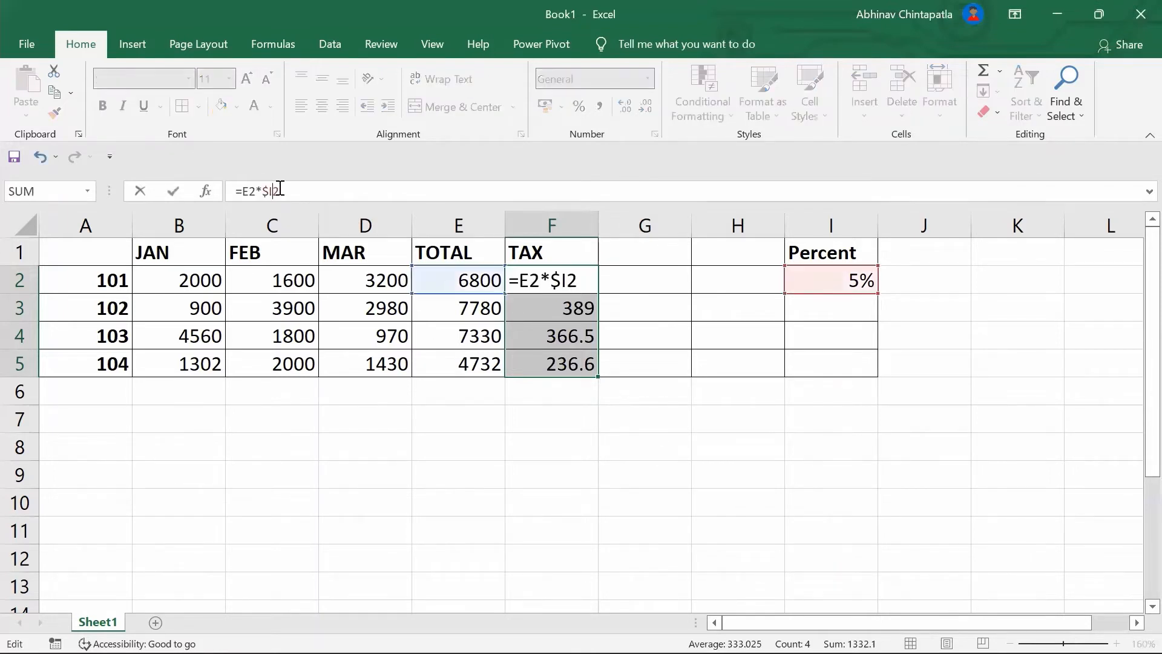
pyautogui.press('Left')
pyautogui.press('BackSpace')
pyautogui.press('F4')
pyautogui.press('F4')
pyautogui.press('F4')
pyautogui.press('super')
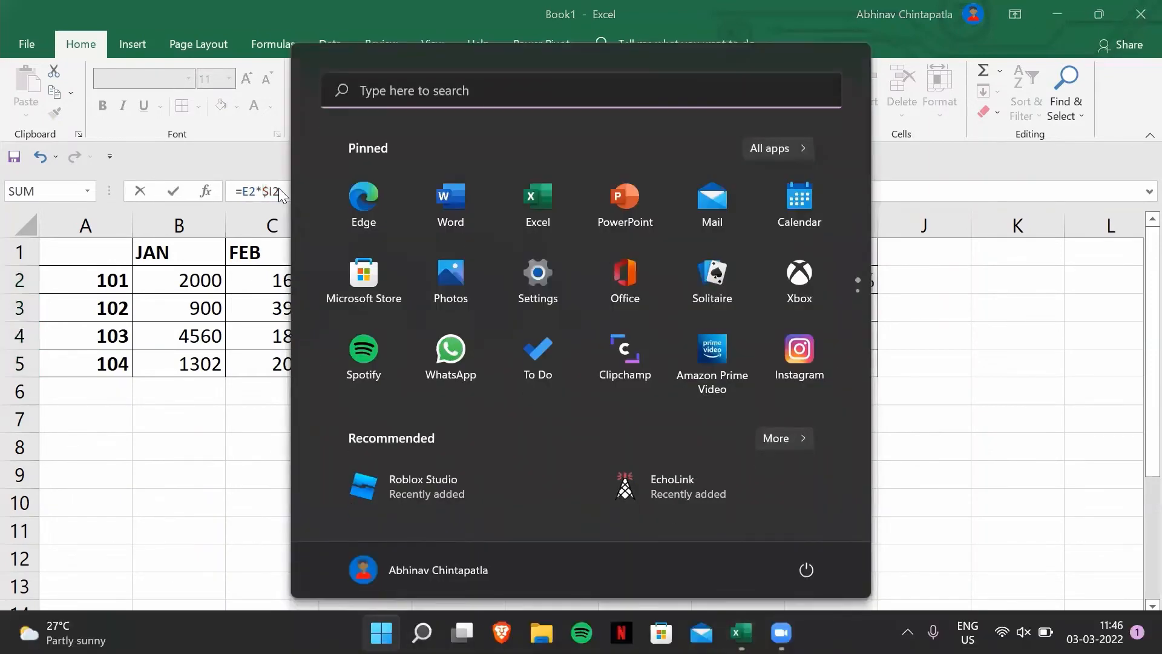
pyautogui.click(1005, 318)
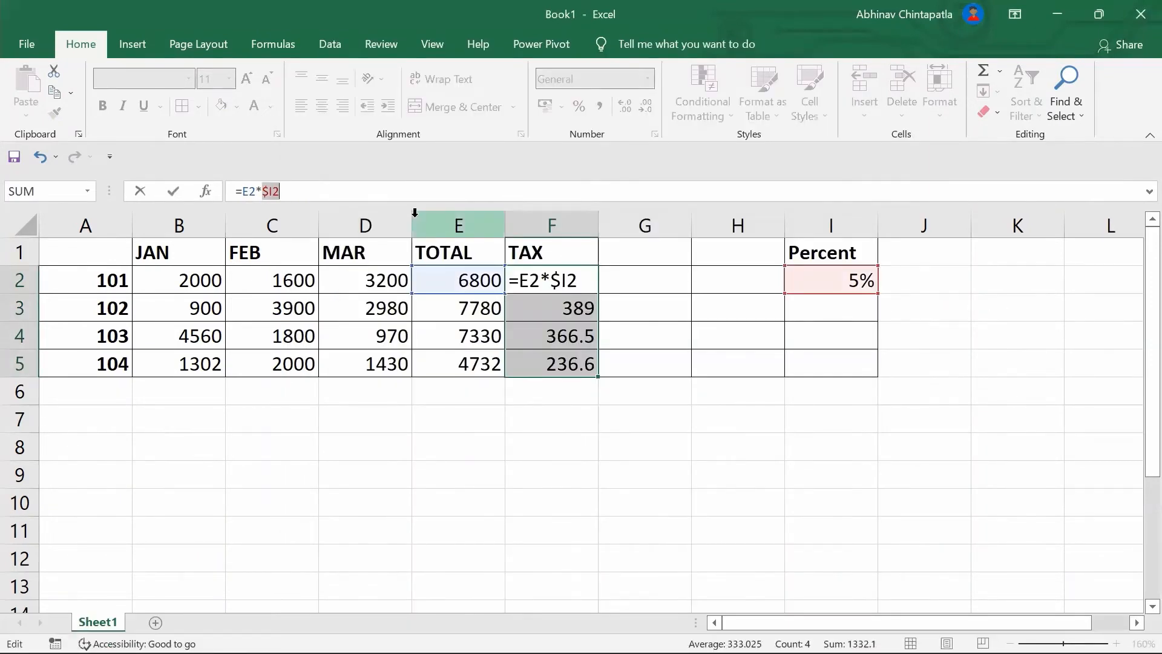
# Repoint F2's rate reference through E4, F8 and F1, committing =E2*F1, which shows #VALUE!
pyautogui.press('F4')
pyautogui.click(458, 335)
pyautogui.click(569, 434)
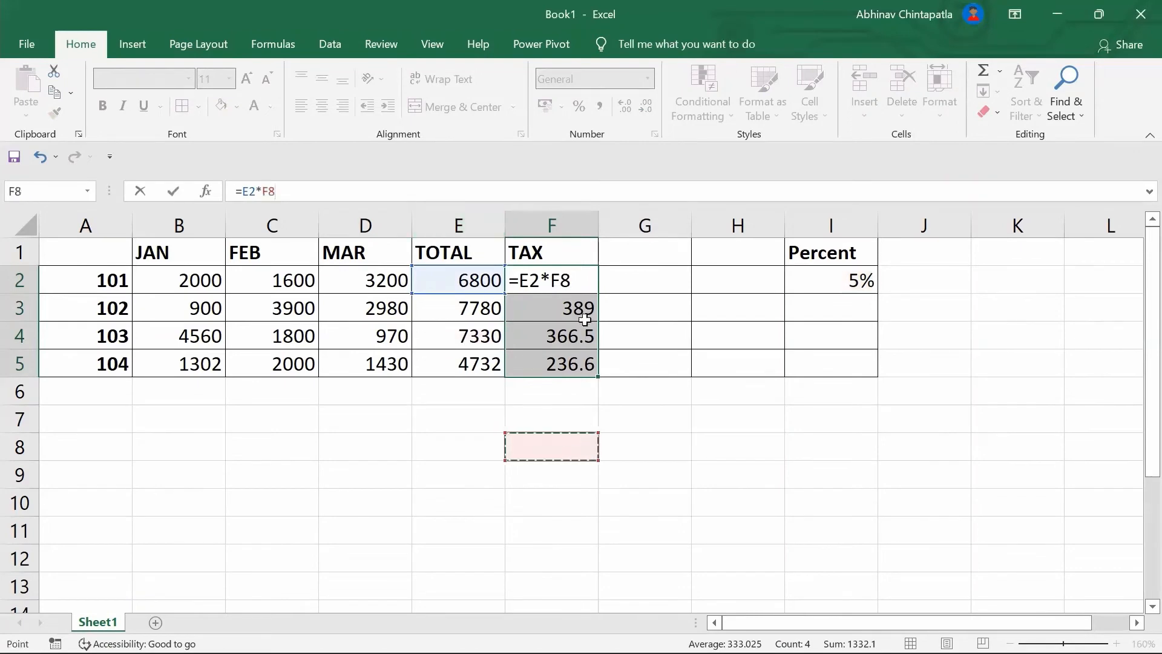
pyautogui.click(574, 251)
pyautogui.click(574, 282)
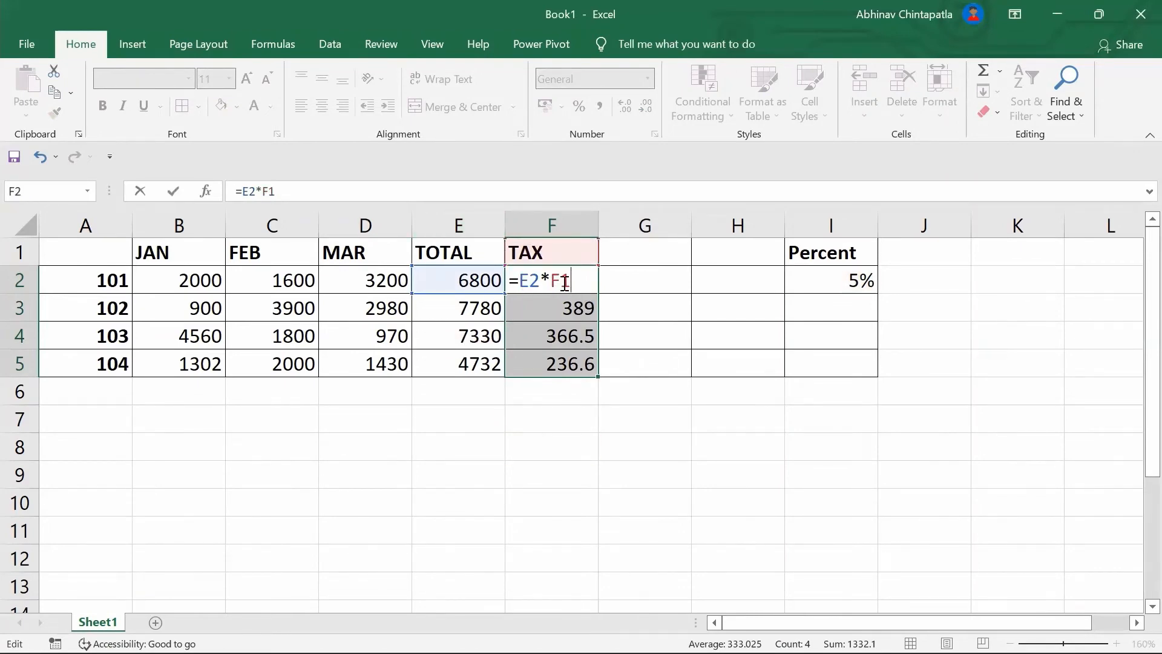
pyautogui.click(842, 279)
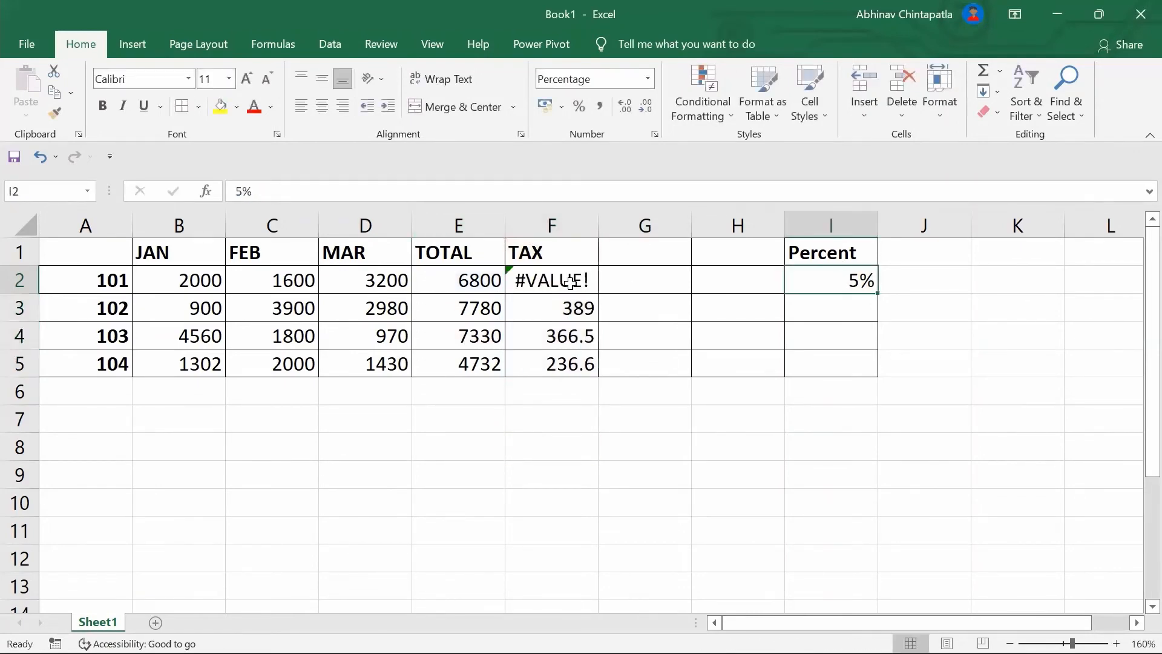
pyautogui.press('Left')
pyautogui.press('Left')
pyautogui.press('Left')
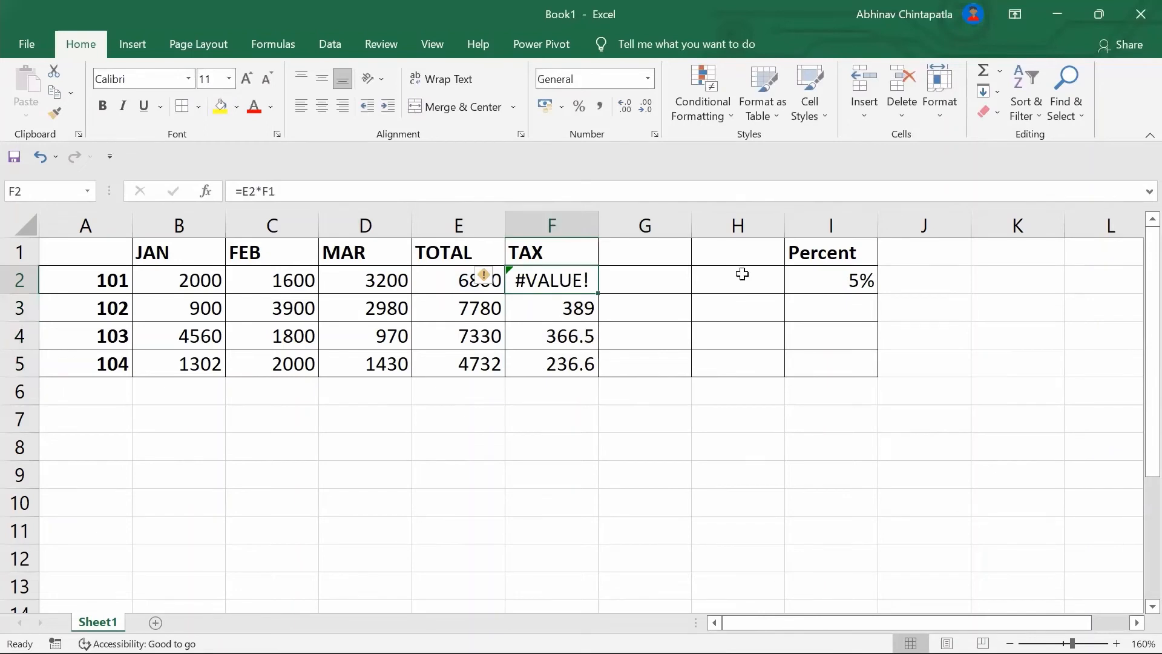
pyautogui.click(568, 307)
# Copy F3's formula up to restore F2's =E2*$I$2, then re-lock F3's rate reference with F4
pyautogui.moveTo(600, 318); pyautogui.dragTo(594, 278)
pyautogui.click(301, 192)
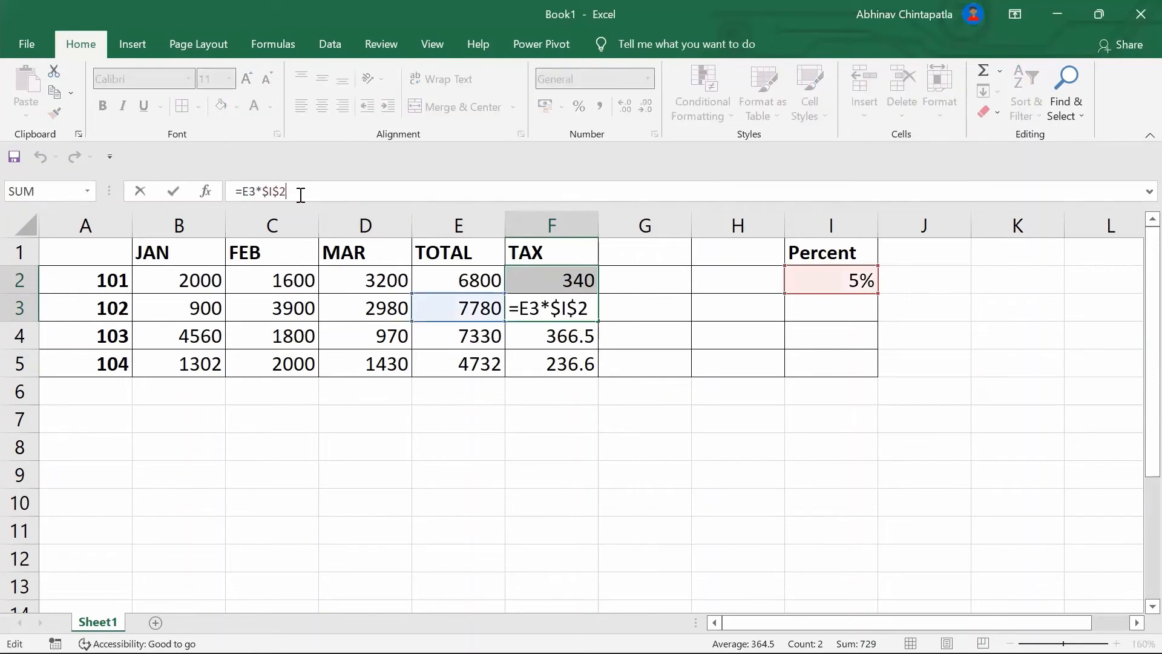
pyautogui.press('Left')
pyautogui.press('BackSpace')
pyautogui.press('Left')
pyautogui.press('BackSpace')
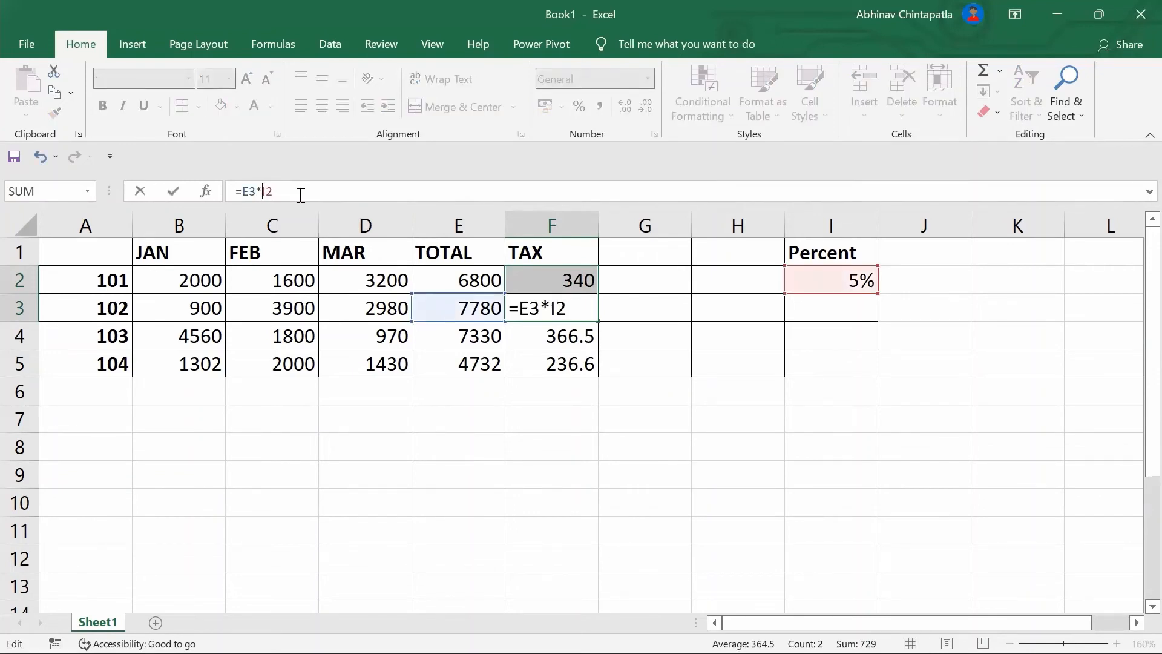
pyautogui.press('F4')
# Repoint F3's rate reference to D6, then H6, committing =E3*H6, which shows 0
pyautogui.click(366, 391)
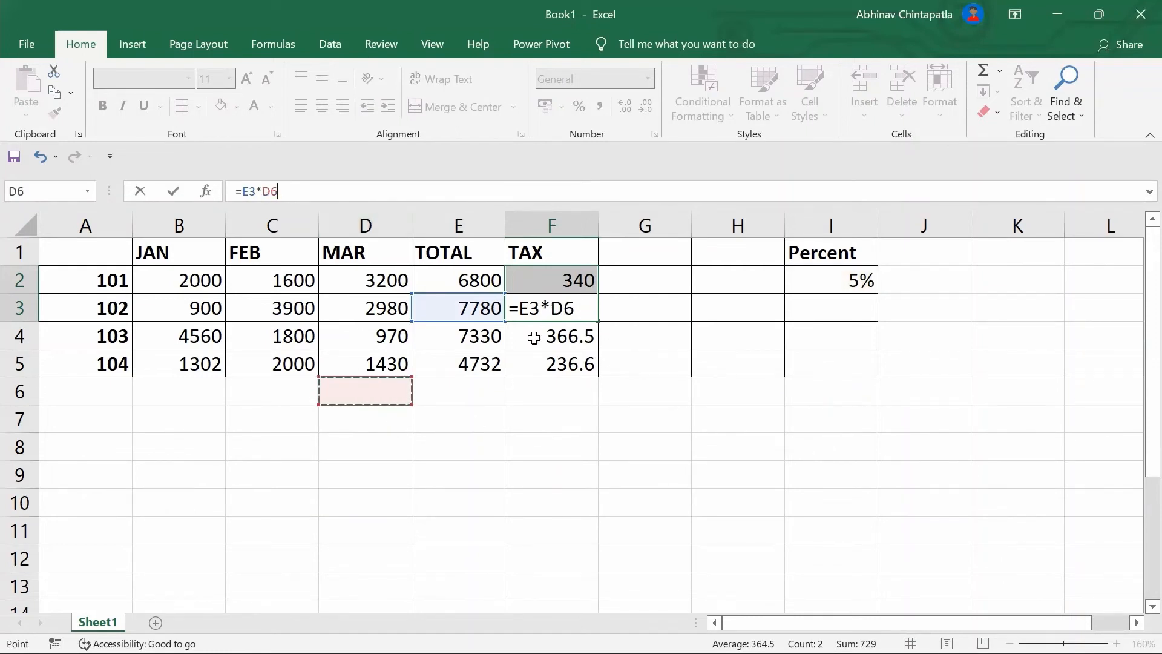
pyautogui.hotkey('ctrl', 'z')
pyautogui.hotkey('ctrl', 'y')
pyautogui.hotkey('ctrl', 'z')
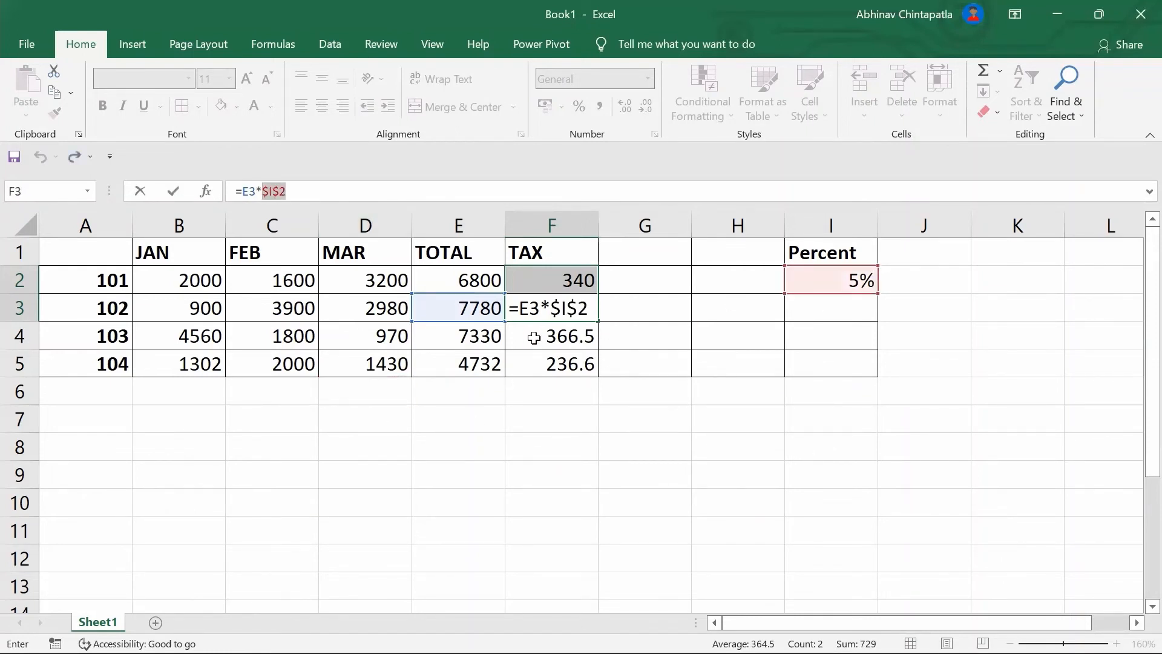
pyautogui.click(747, 399)
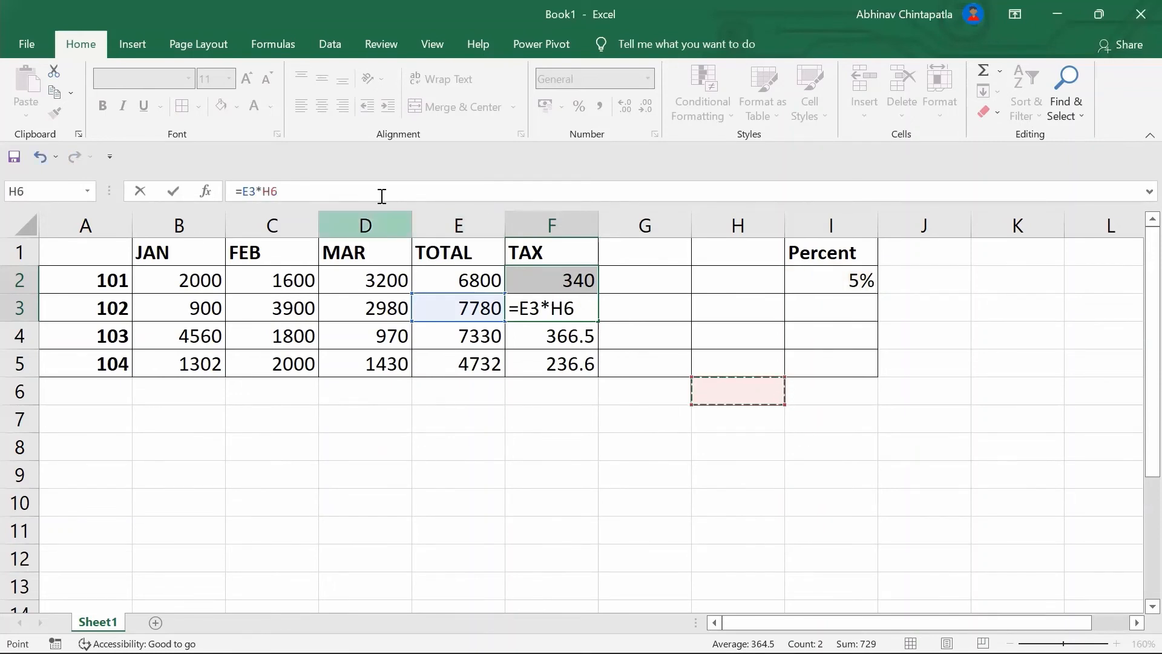
pyautogui.click(487, 198)
pyautogui.click(578, 312)
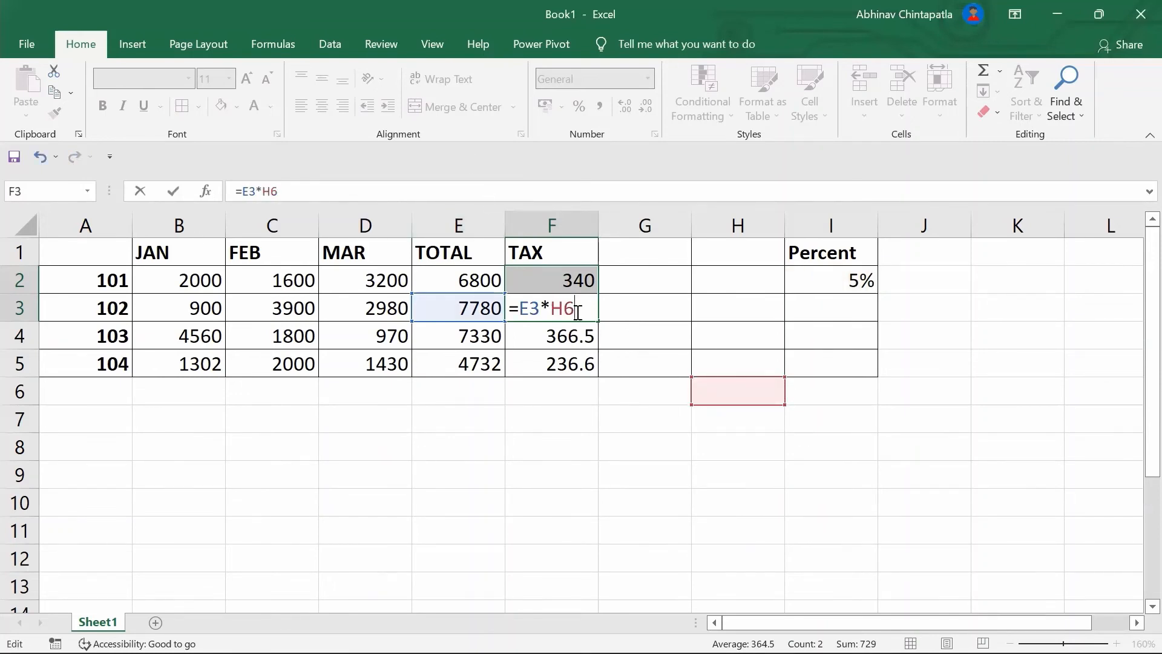
pyautogui.press('Return')
pyautogui.click(590, 309)
pyautogui.click(596, 287)
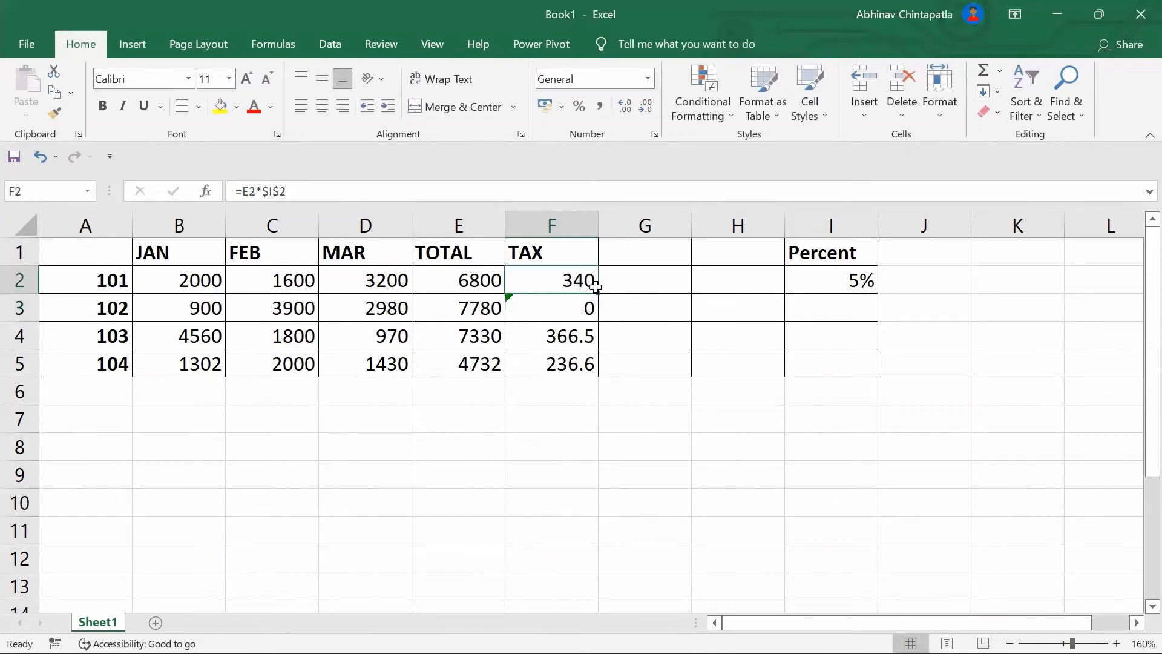
# Copy =E2*$I$2 from F2 down to F3, restoring 389, and check both formulas
pyautogui.moveTo(597, 294); pyautogui.dragTo(594, 316)
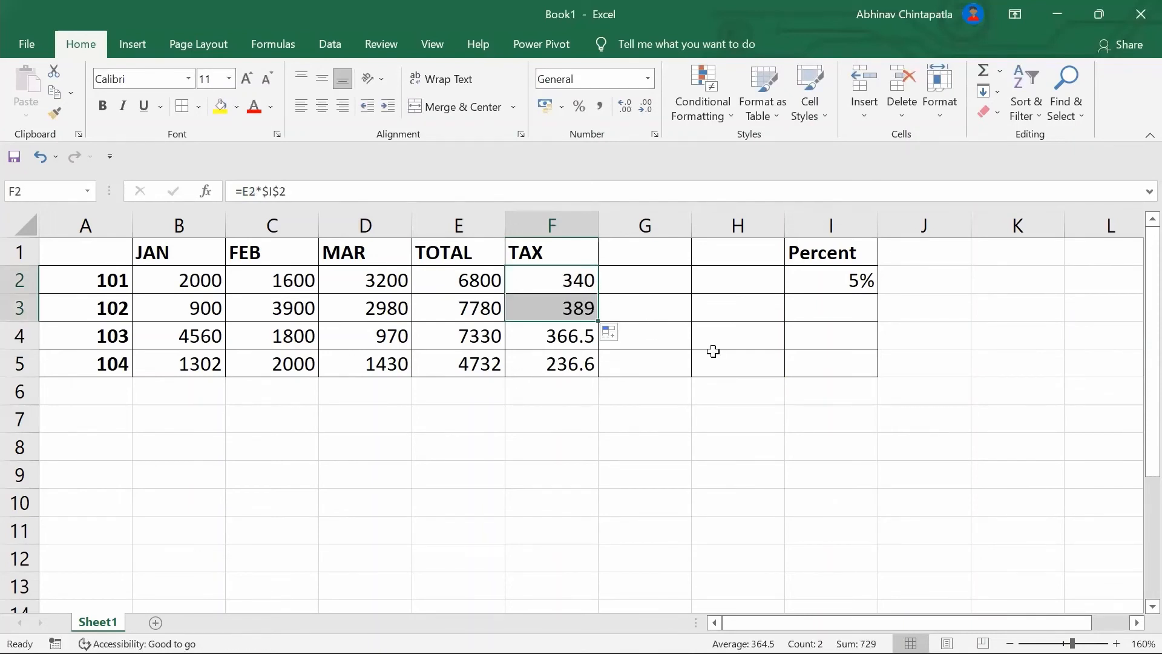
pyautogui.click(532, 297)
pyautogui.click(553, 284)
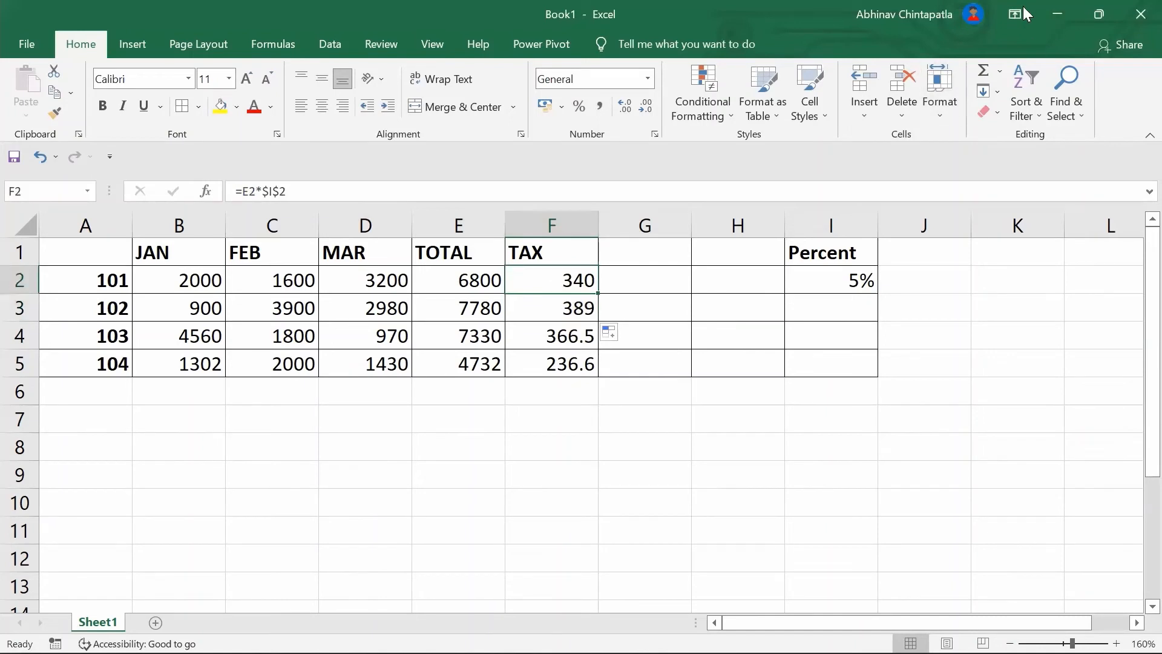